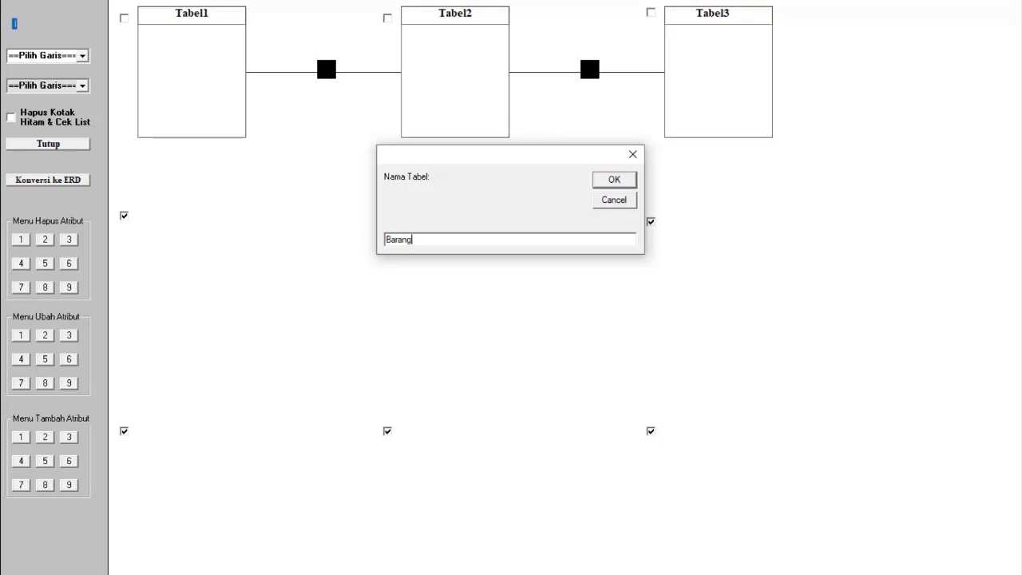
Name the three connected tables Barang, Transaksi and Pelanggan, in order along the first row.
key("Return")
double_click(453, 16)
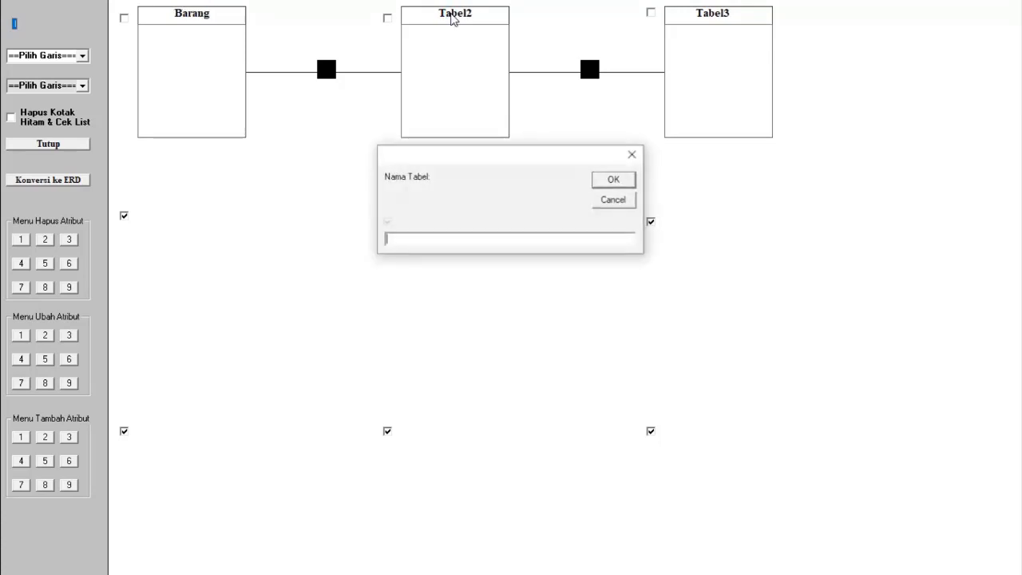
type("Transaksi")
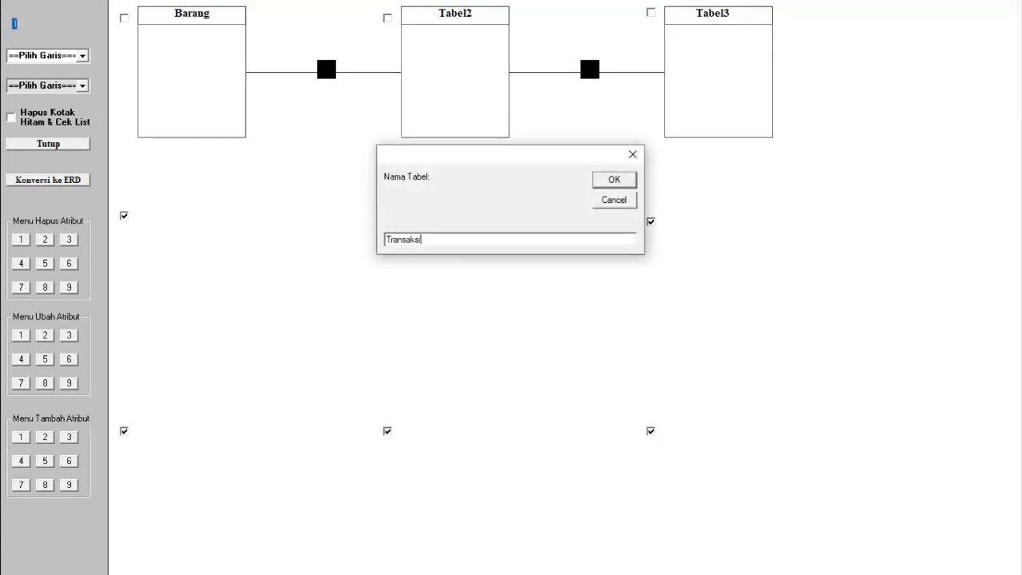
key("Return")
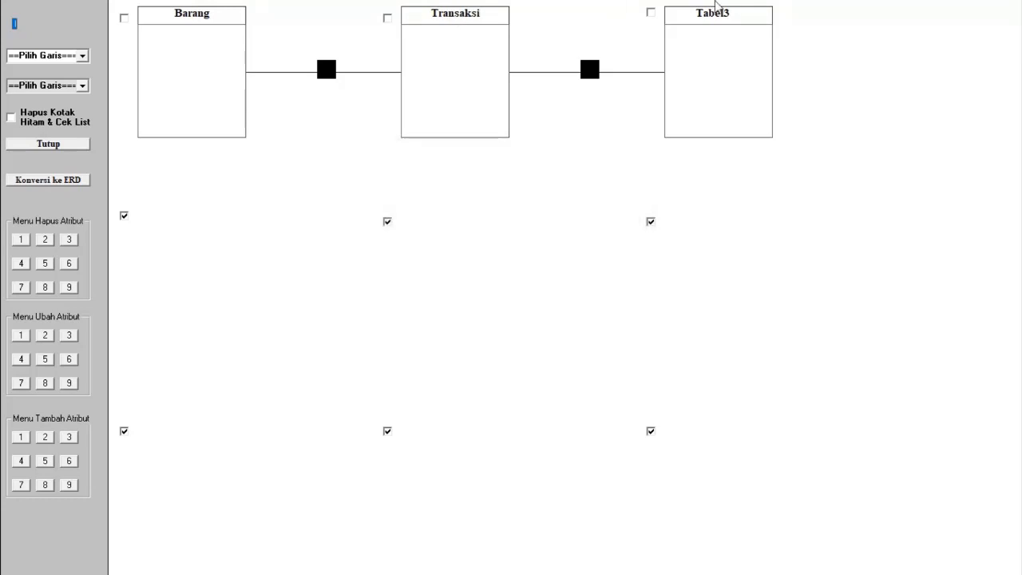
double_click(721, 16)
type("P")
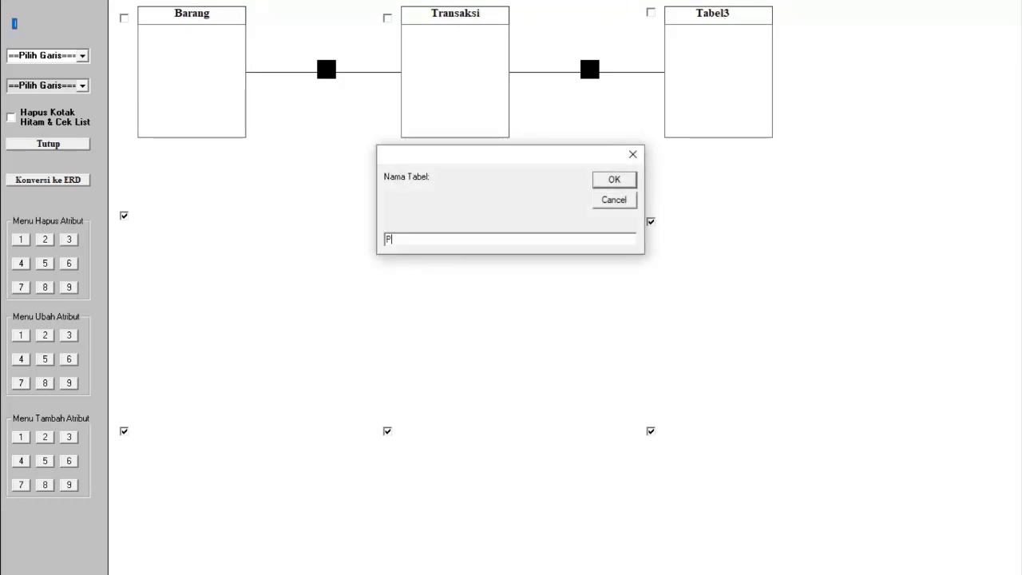
type("elanggan")
key("Return")
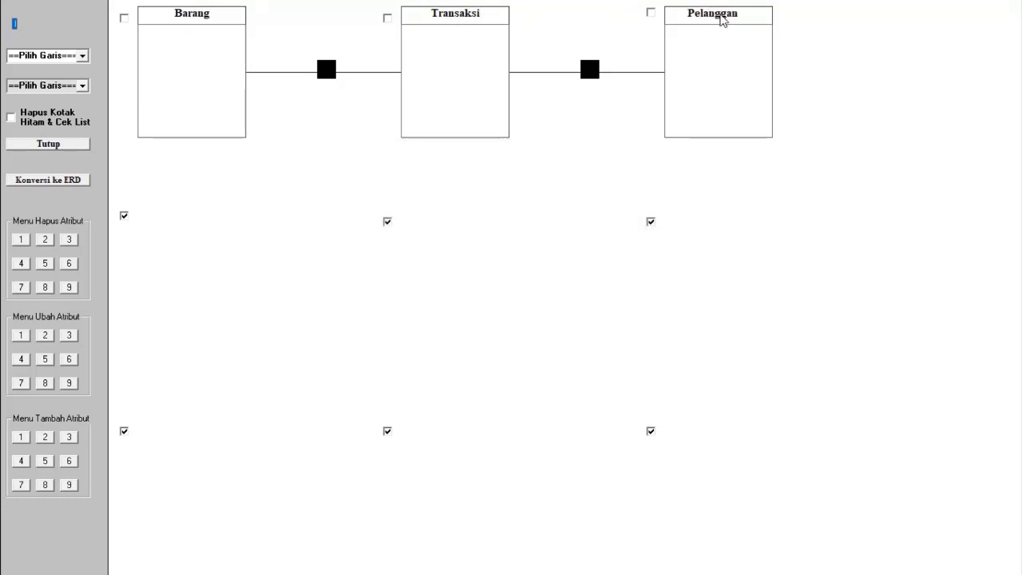
Give the Barang table three attributes: kdbrg (PK), nmbrg and stok.
left_click(196, 22)
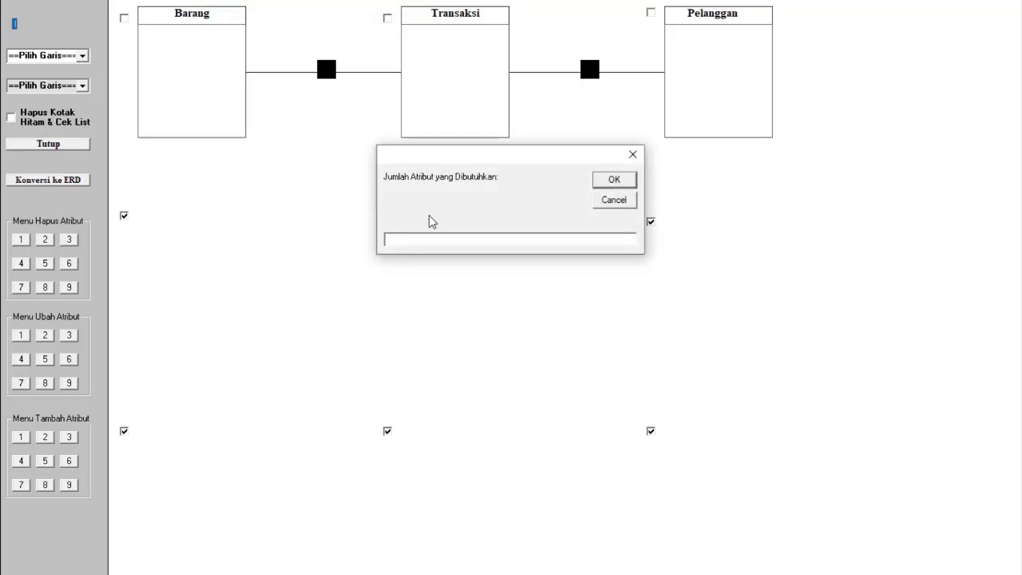
type("3")
key("Return")
type("kd")
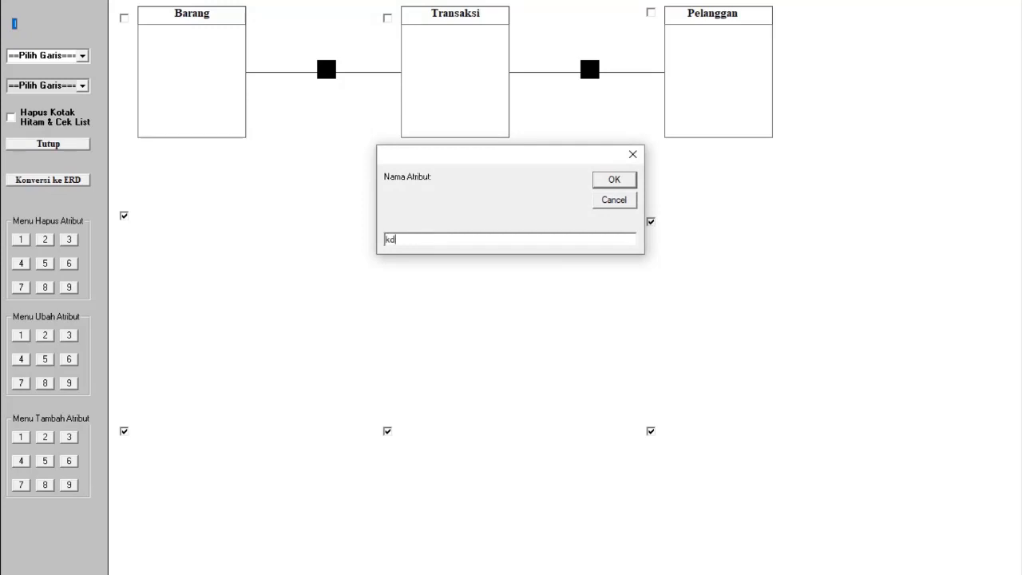
type("brg (PK)")
key("Return")
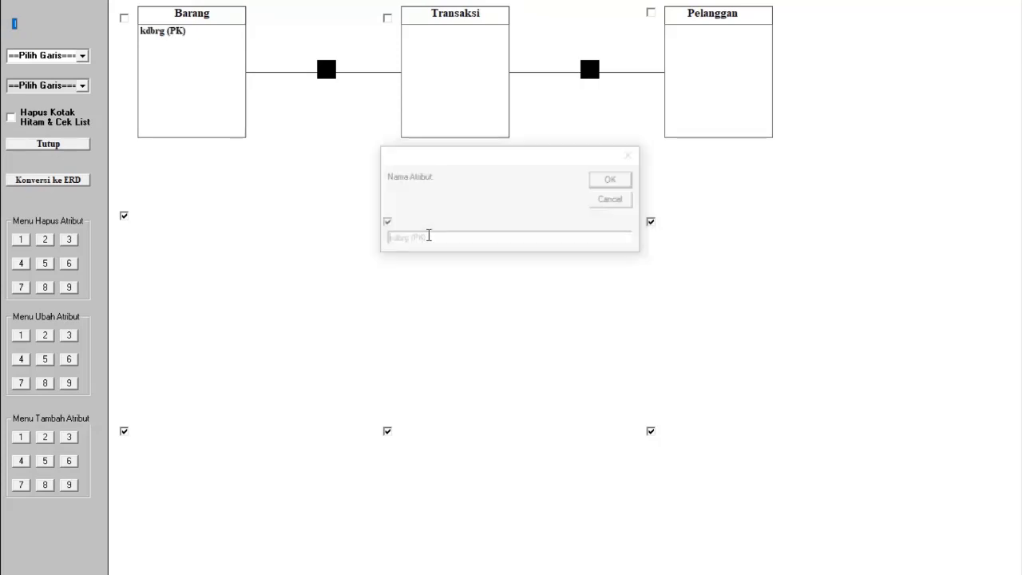
type("nmbrg")
key("Return")
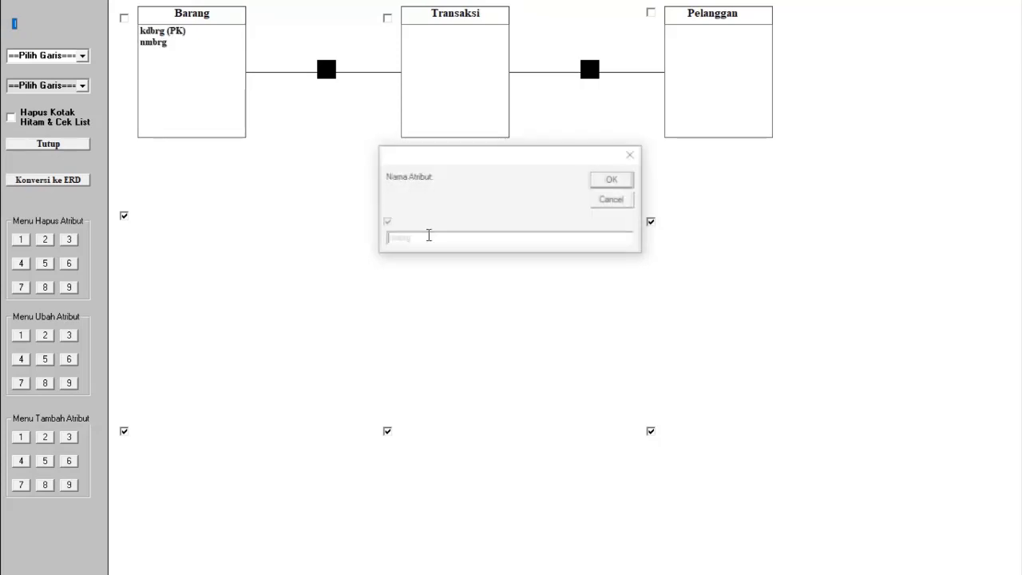
type("stok")
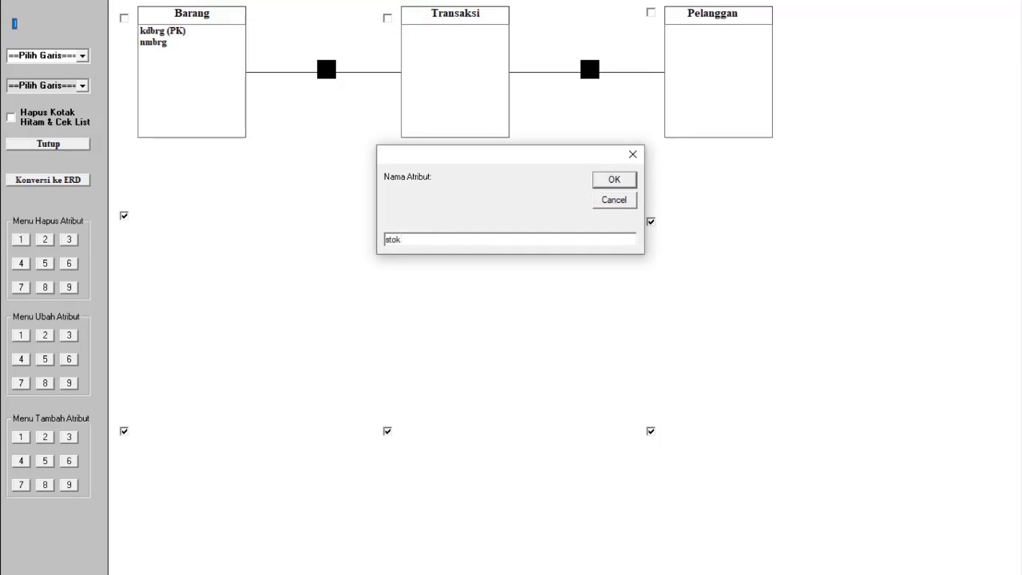
key("Return")
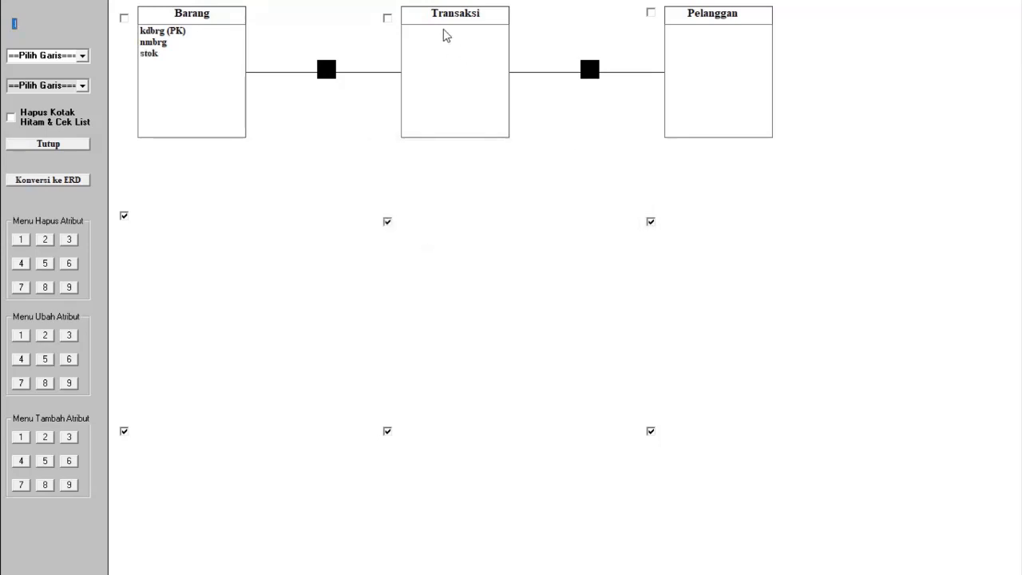
Give the Pelanggan table four attributes: kdplg (PK), nmplg, alamat and telp.
left_click(697, 21)
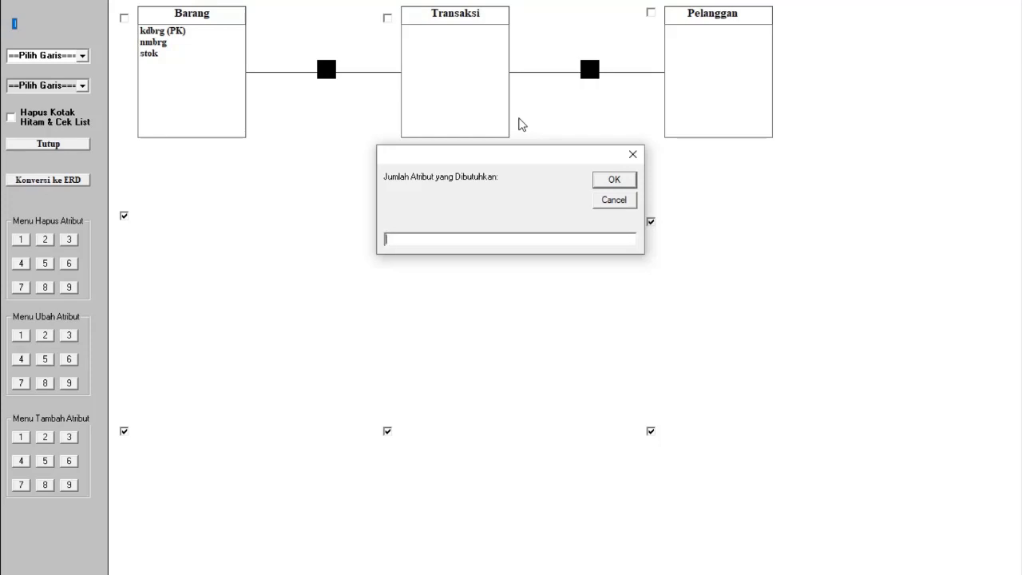
type("4")
key("Return")
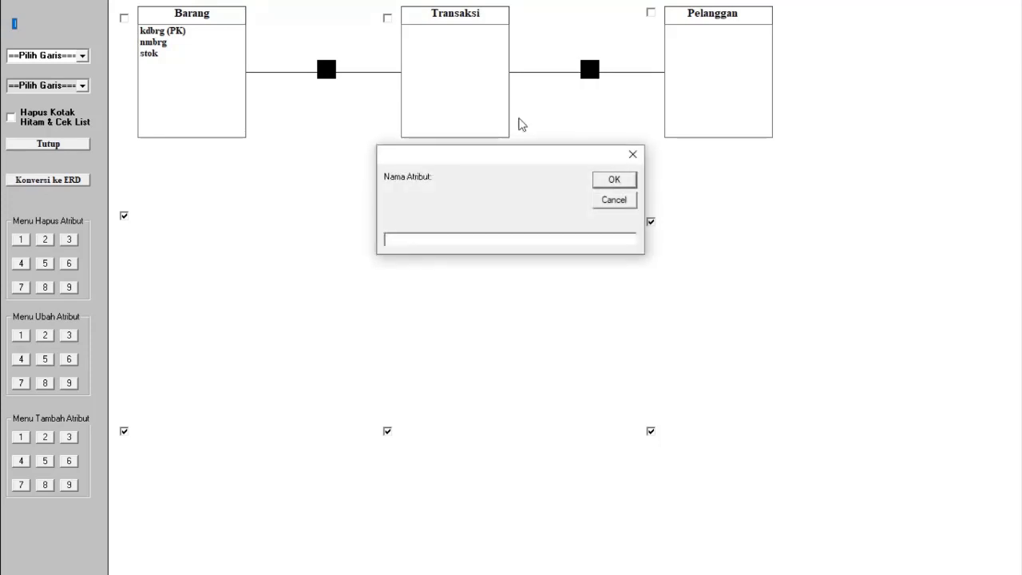
type("kdplg (PK)")
key("Return")
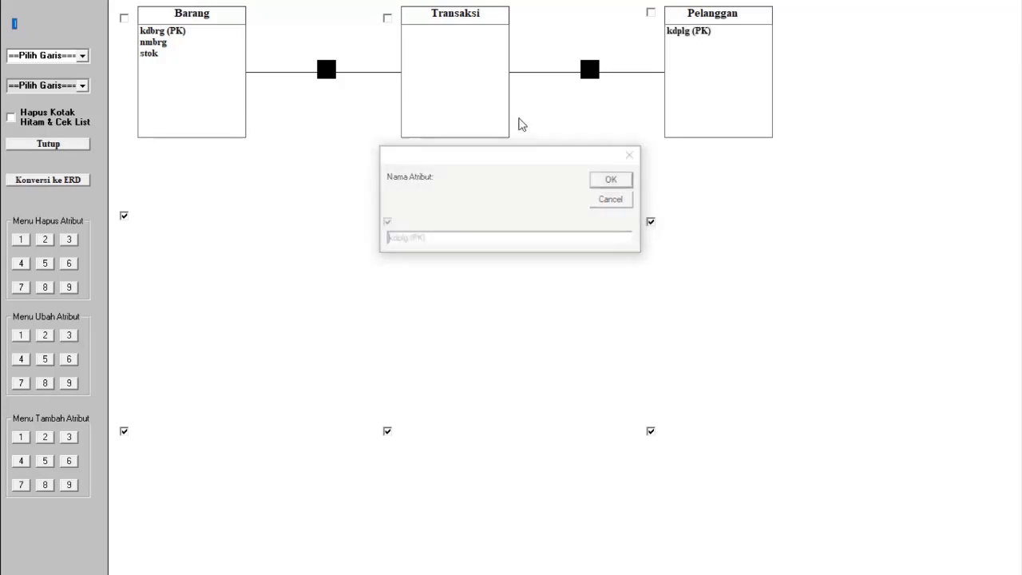
type("nmp")
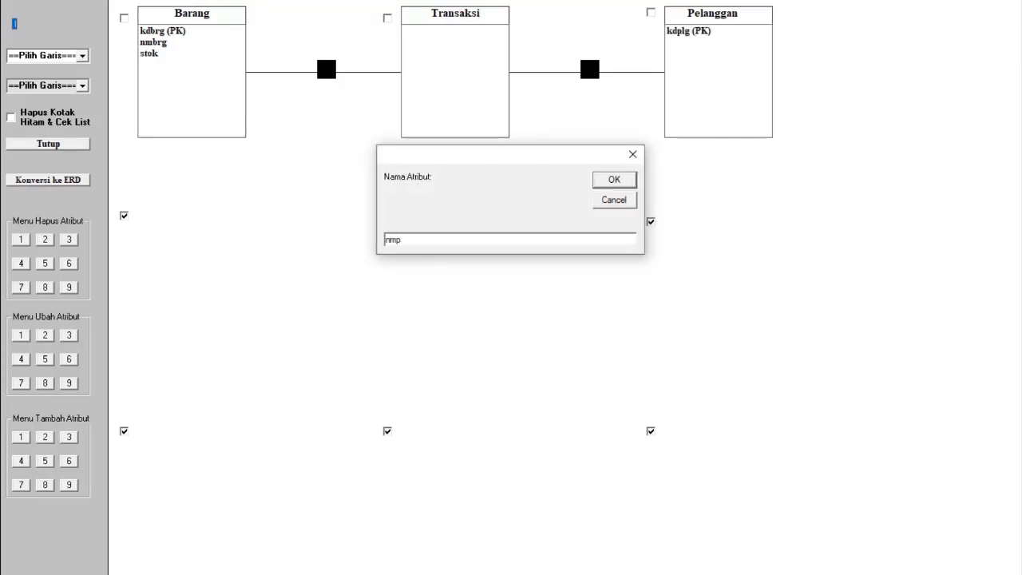
type("lg")
key("Return")
type("alamat")
key("Return")
type("telp")
key("Return")
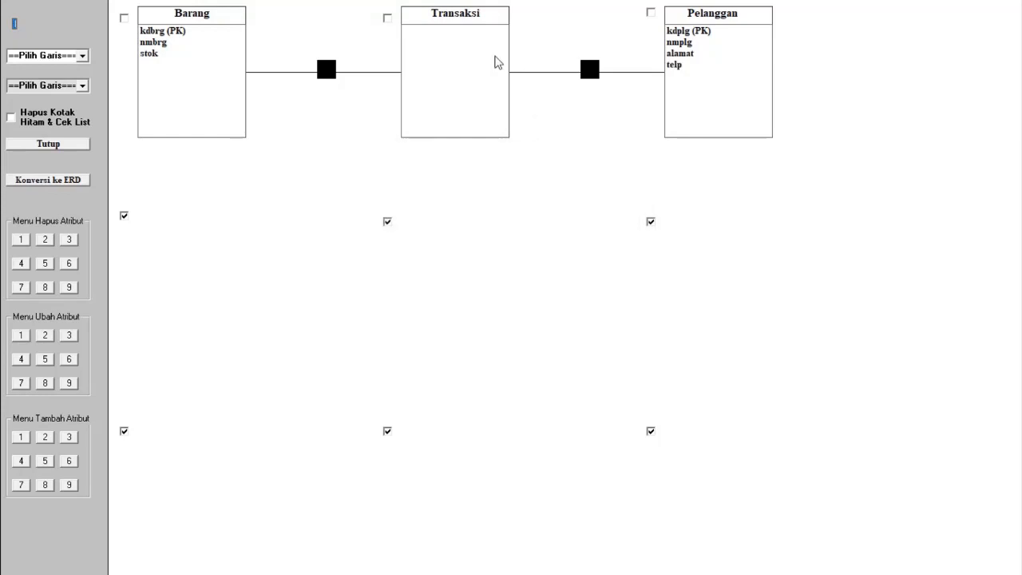
Set the Transaksi table to five attributes and enter the first three as notrans (PK), tgl and total.
left_click(463, 22)
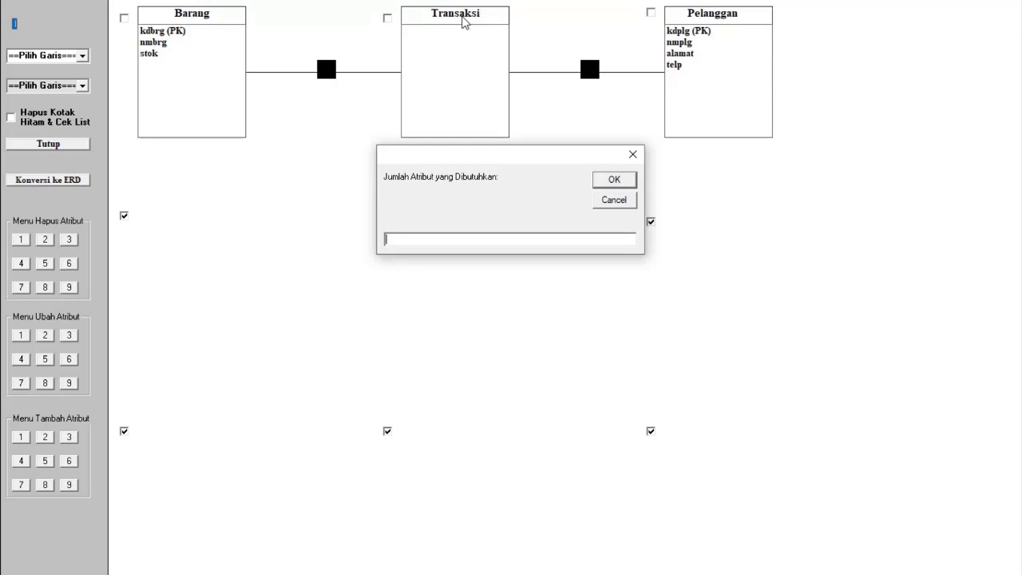
type("5")
key("Return")
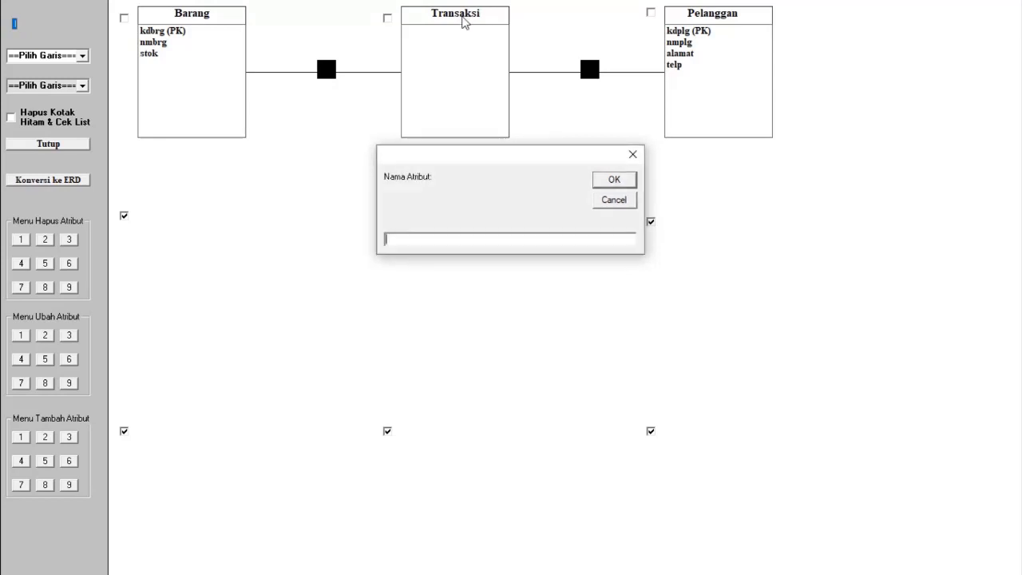
type("notrans (PK)")
key("Return")
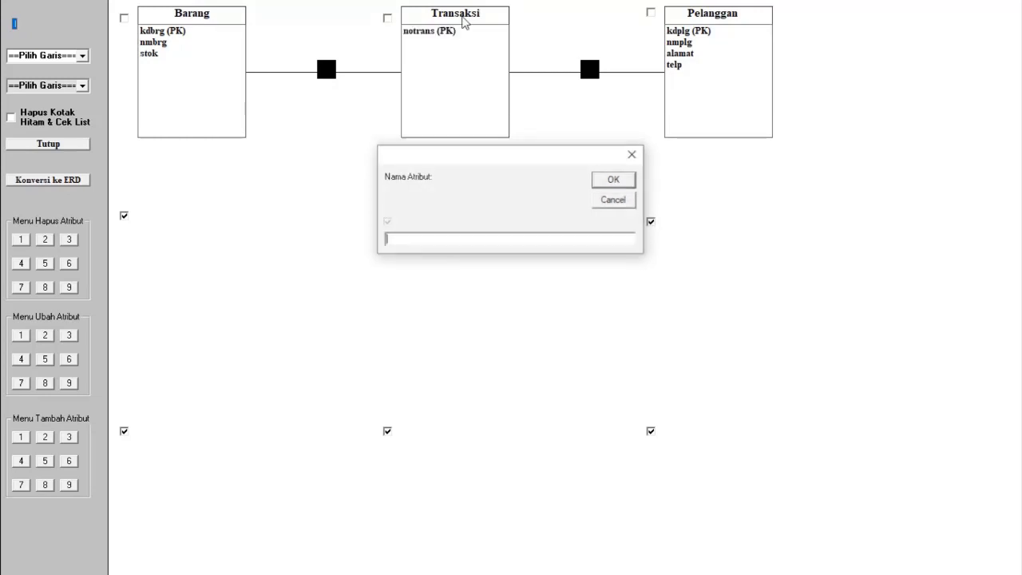
type("tg")
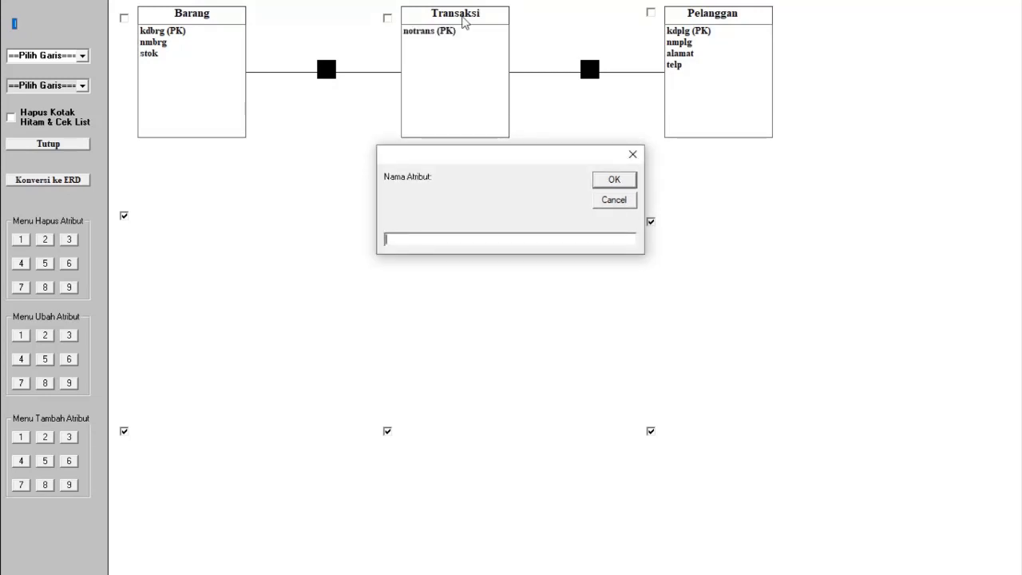
type("l")
key("Return")
type("total")
key("Return")
Enter the foreign keys kdbrg (FK) and kdplg (FK) as the last two Transaksi attributes.
type("kdbrg ")
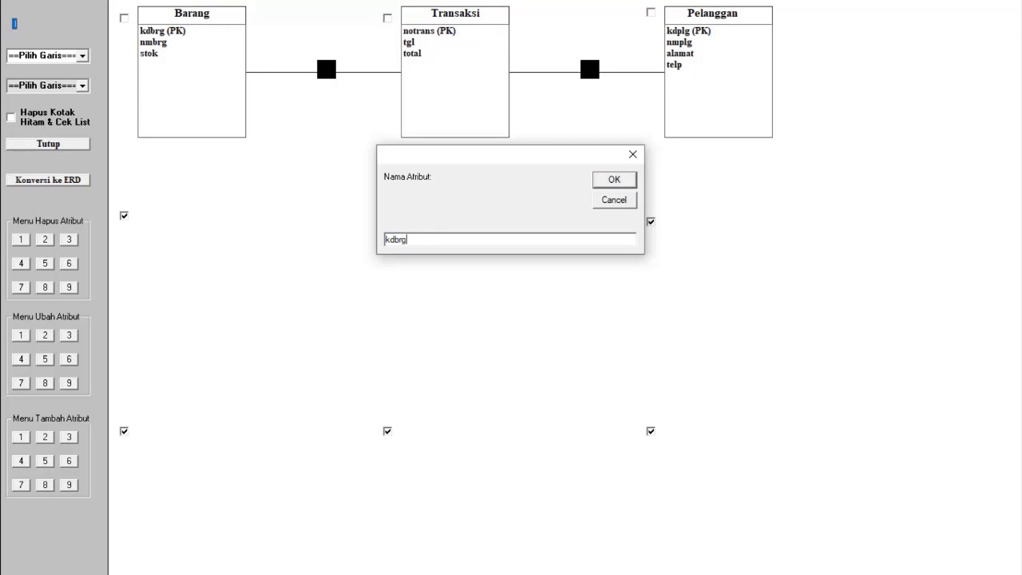
type("(FK)")
key("Return")
type("k")
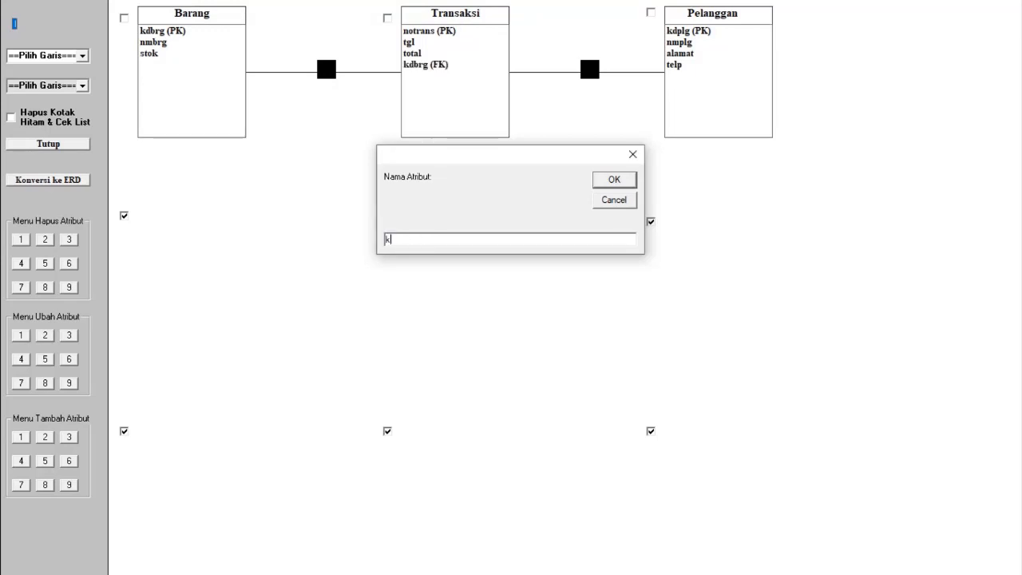
type("dplg (FK)")
key("Return")
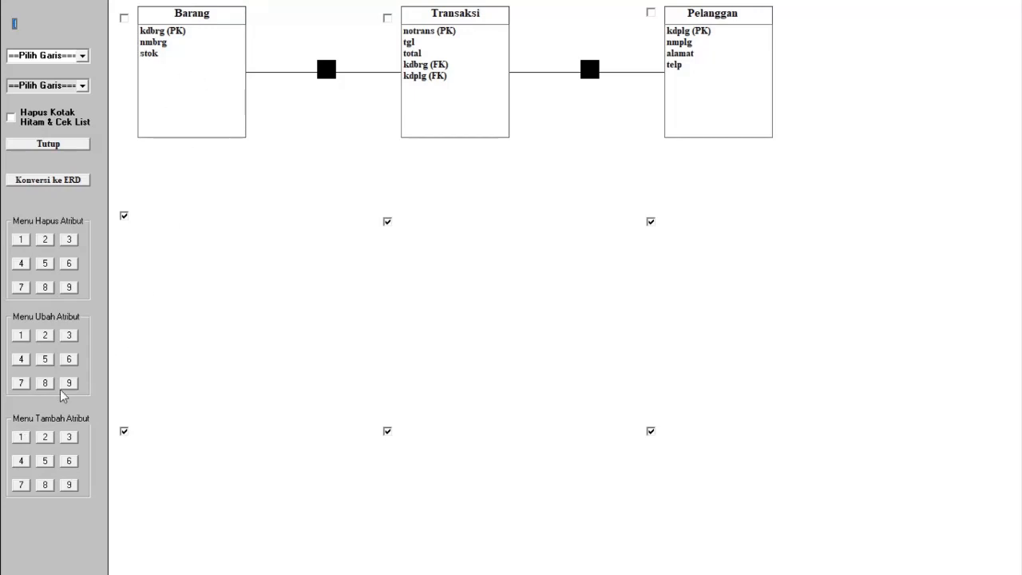
Add a new attribute named hrg to the Barang table.
left_click(22, 437)
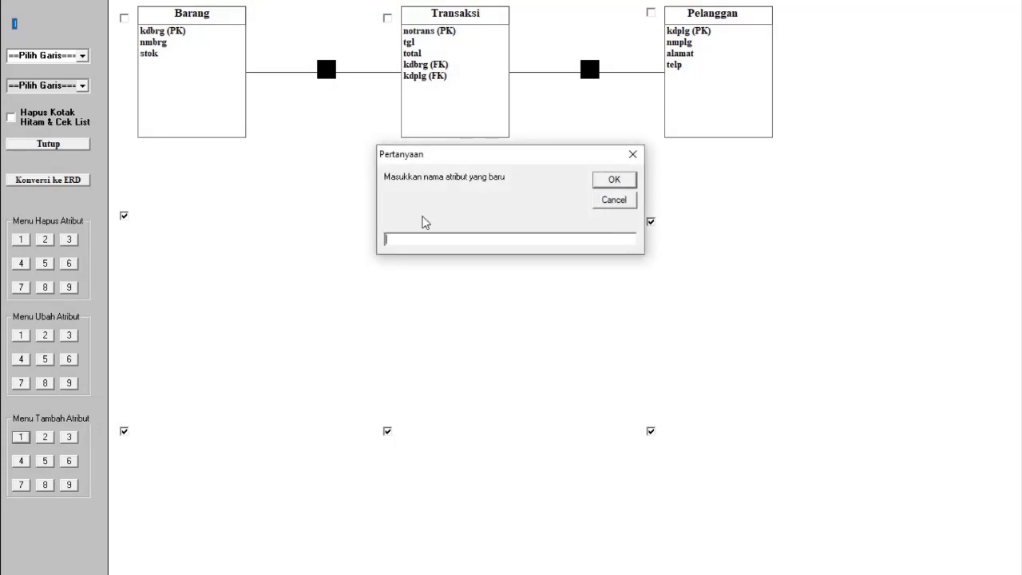
type("hrg")
key("Return")
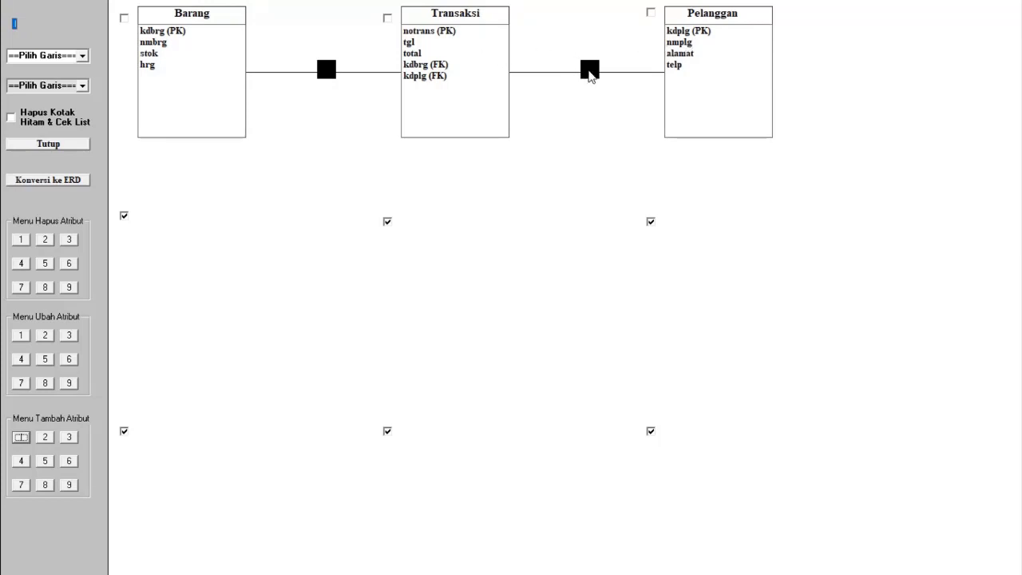
Set the cardinality between Transaksi and Pelanggan to option a, 1 to 1.
left_click(589, 70)
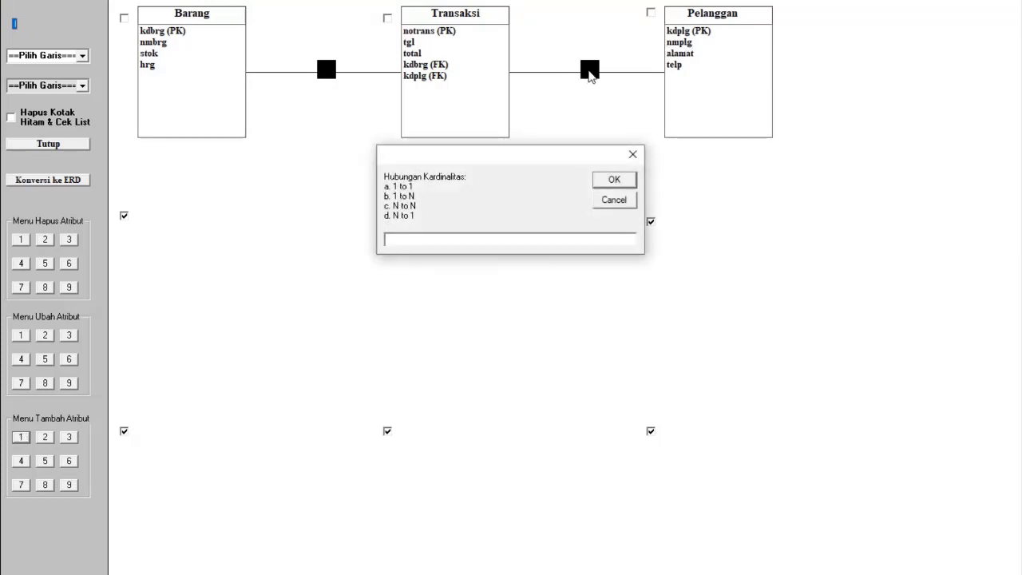
type("a")
key("Return")
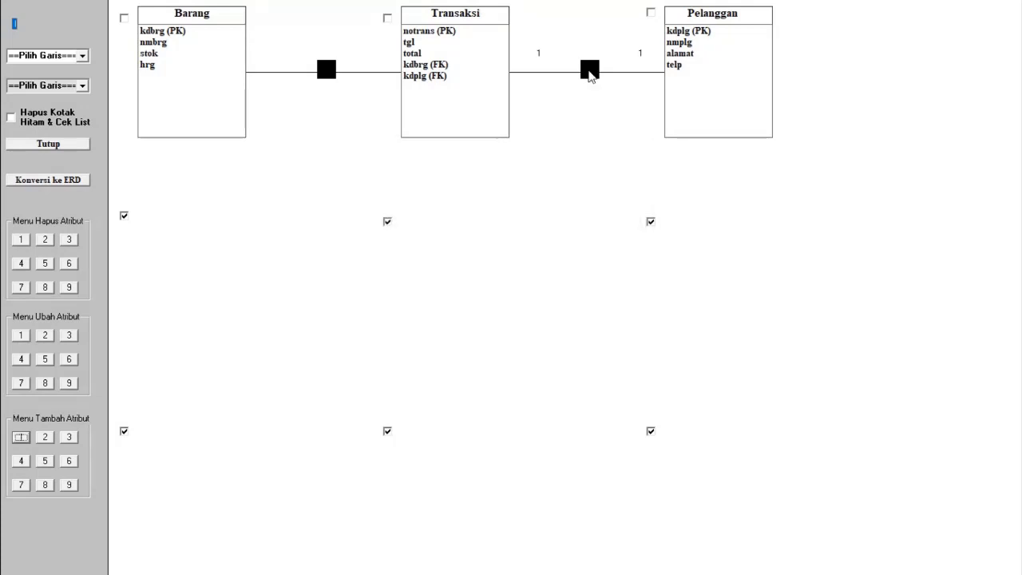
left_click(326, 70)
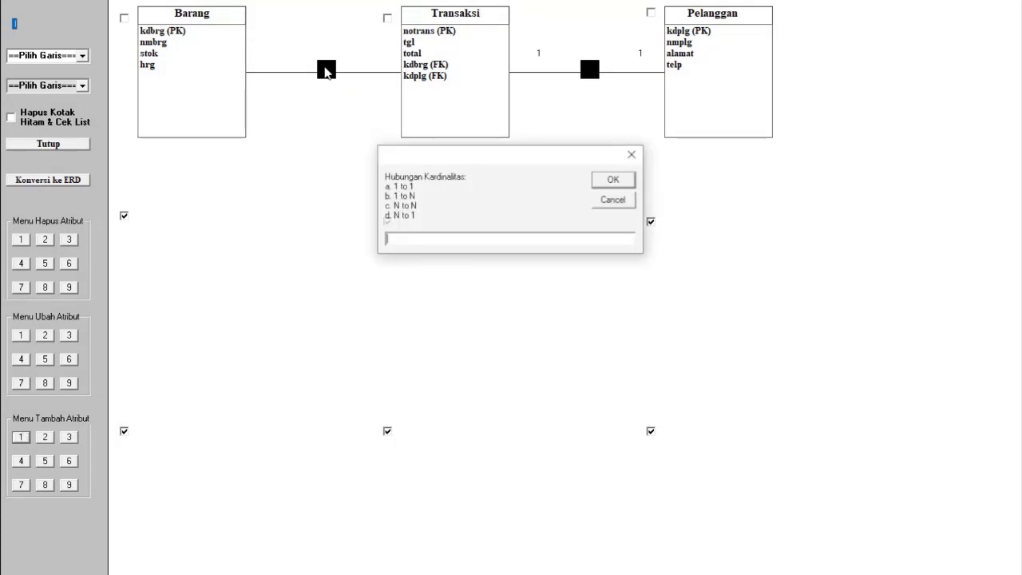
type("b")
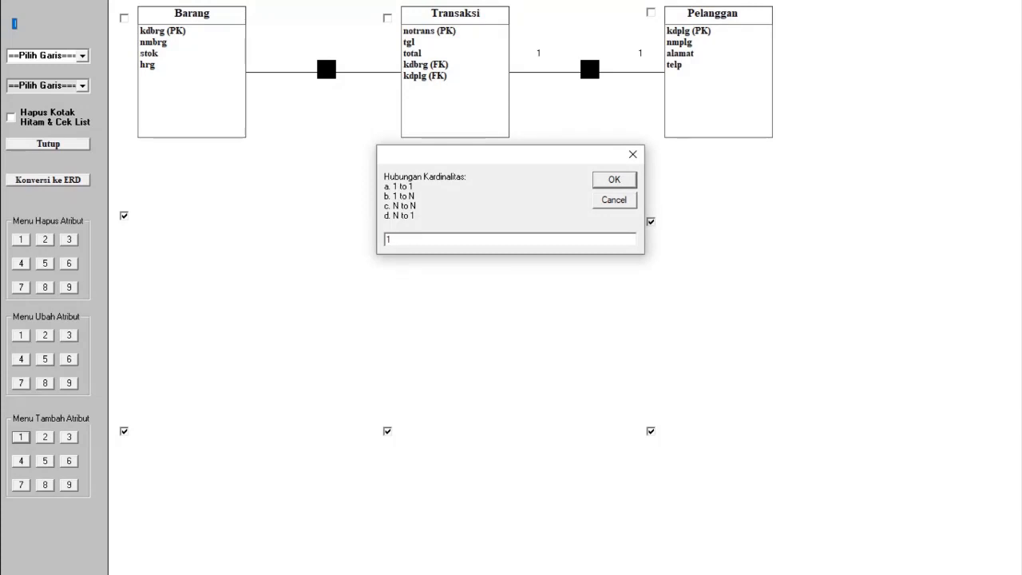
key("Return")
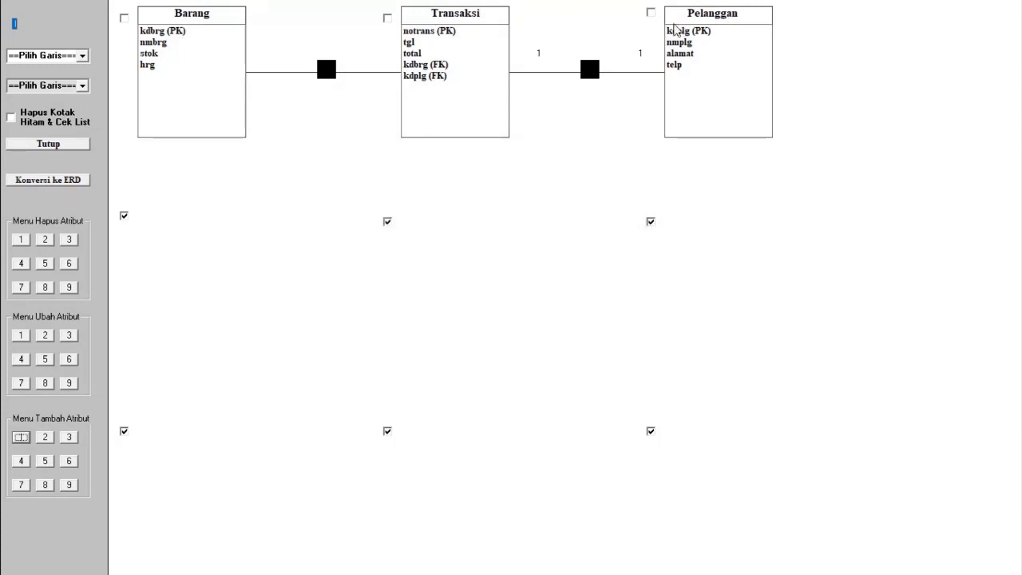
Set the cardinality between Barang and Transaksi to option a, 1 to 1.
left_click(335, 67)
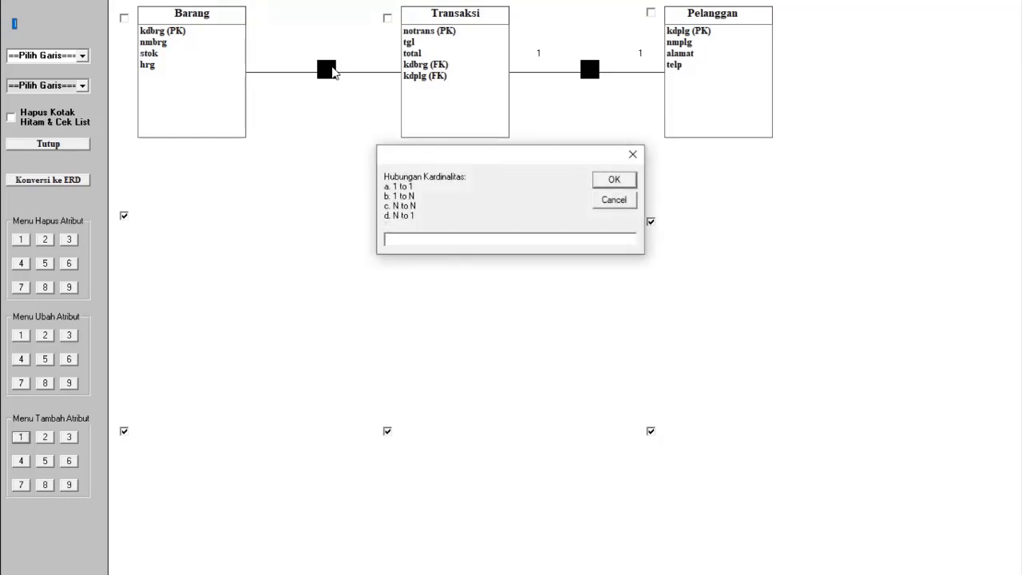
type("a")
key("Return")
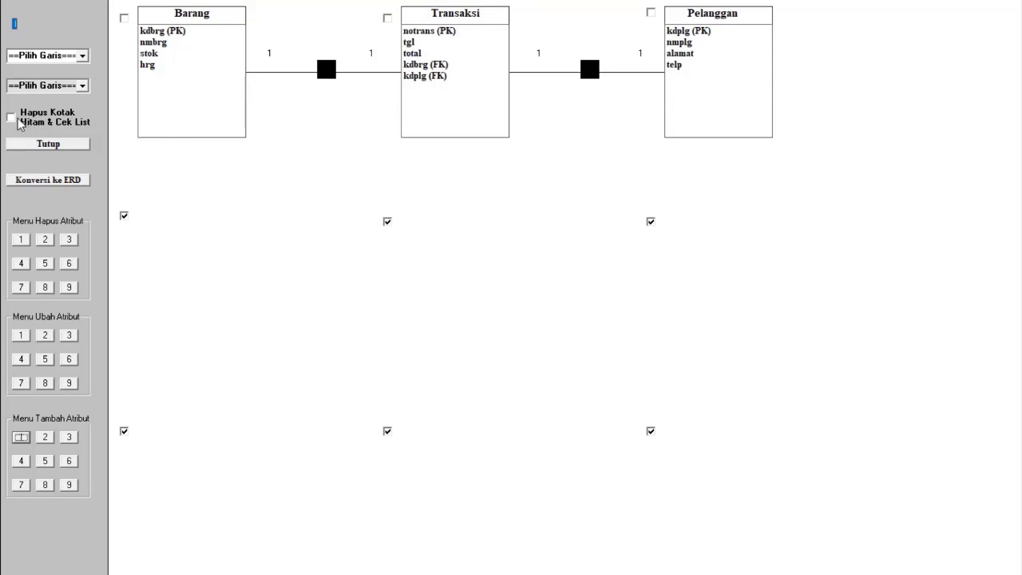
Hide the black relationship boxes and the table check boxes in the diagram, and dismiss the error message.
left_click(14, 120)
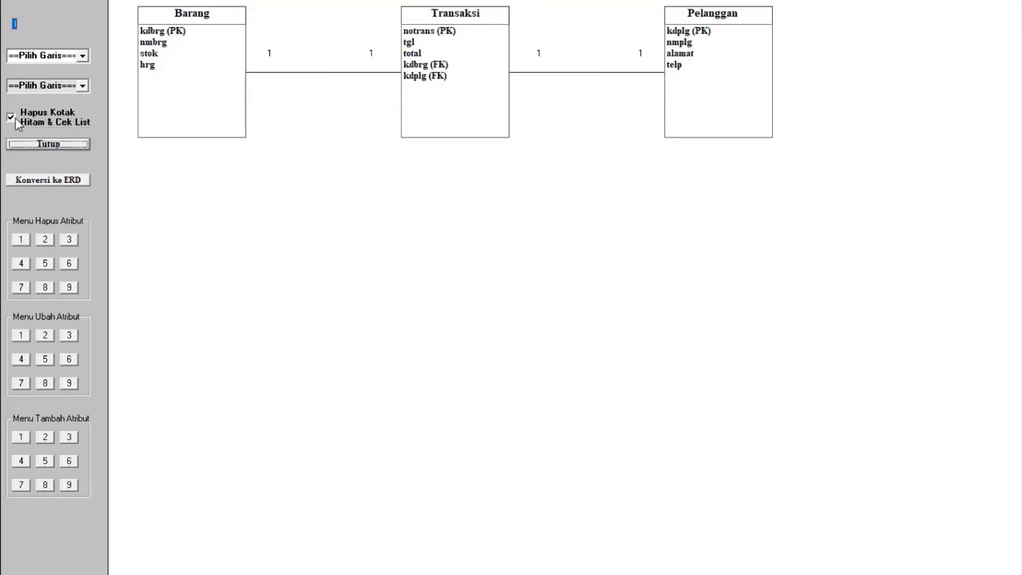
left_click(517, 215)
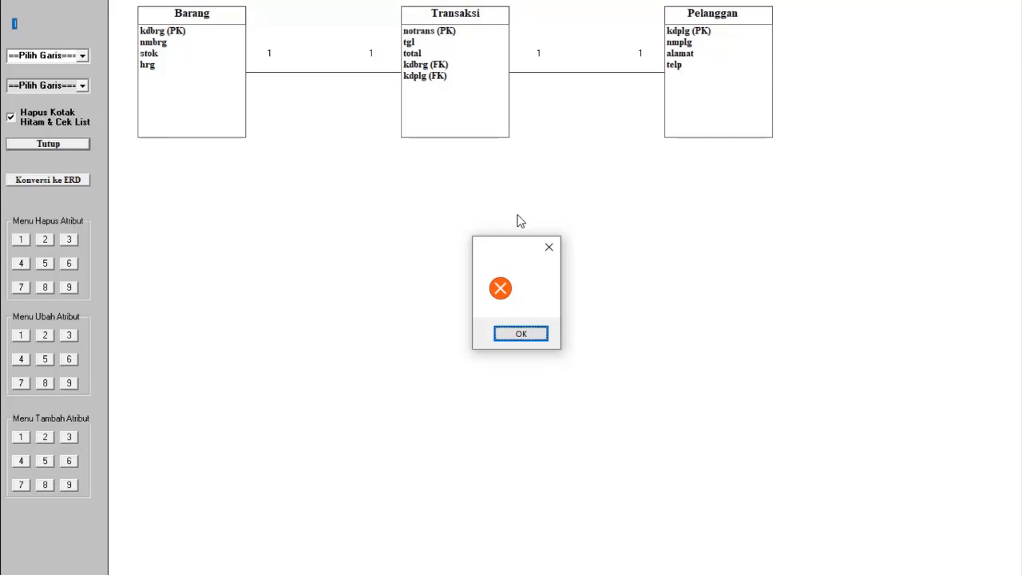
key("Return")
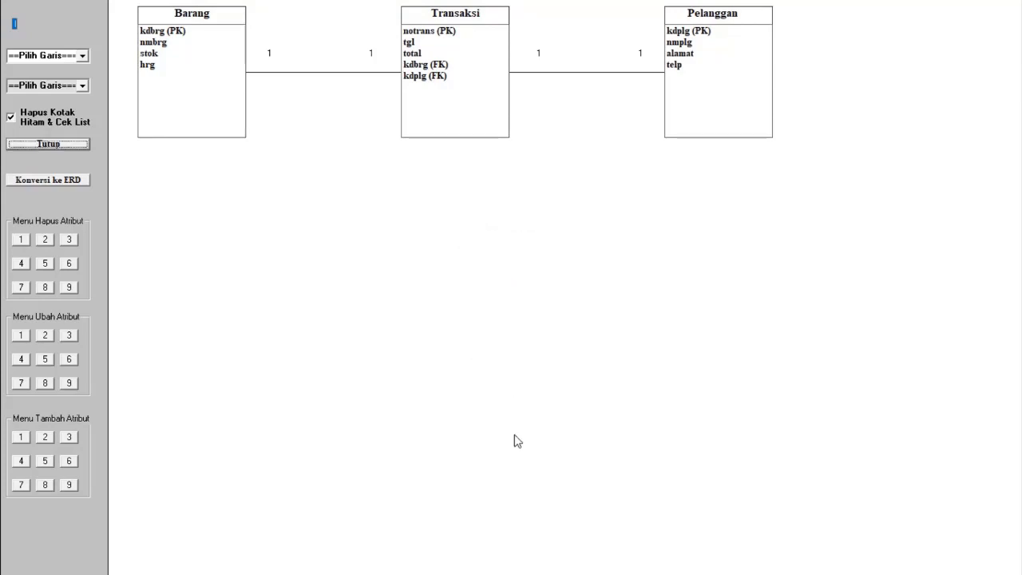
Capture the three-table relationship diagram as a new snip in Snipping Tool, keeping the snip minimized.
key("super")
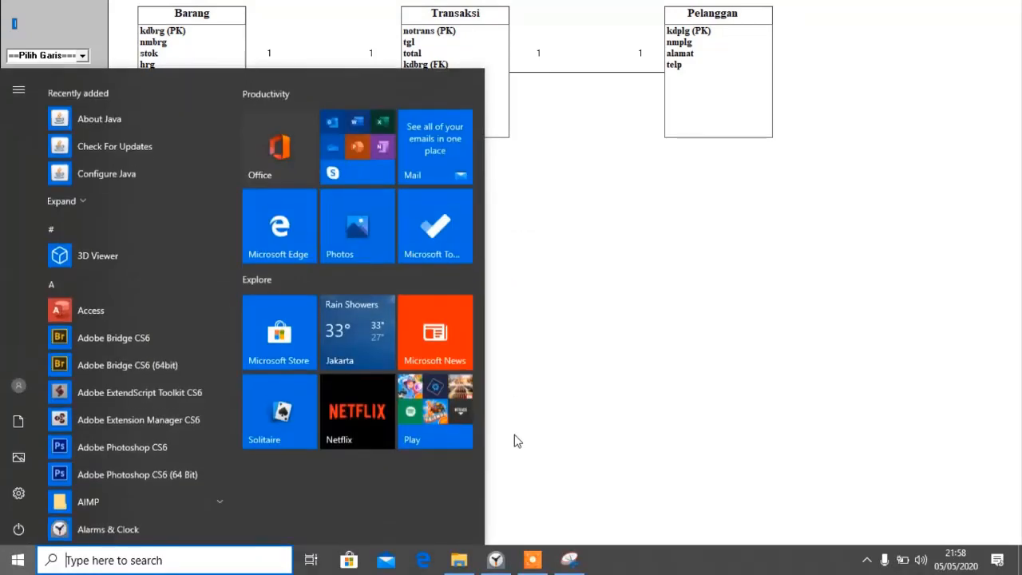
left_click(569, 560)
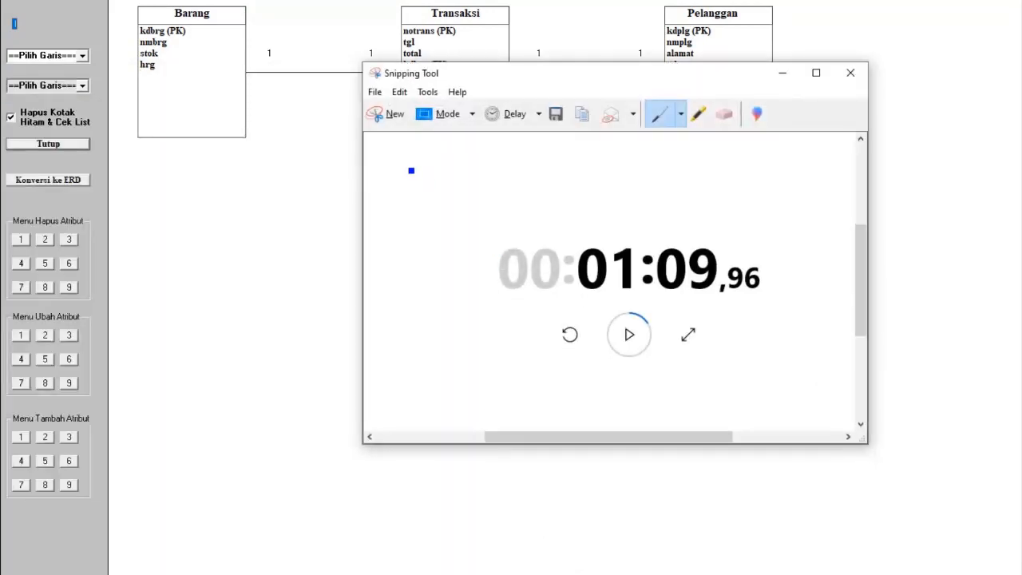
left_click(389, 114)
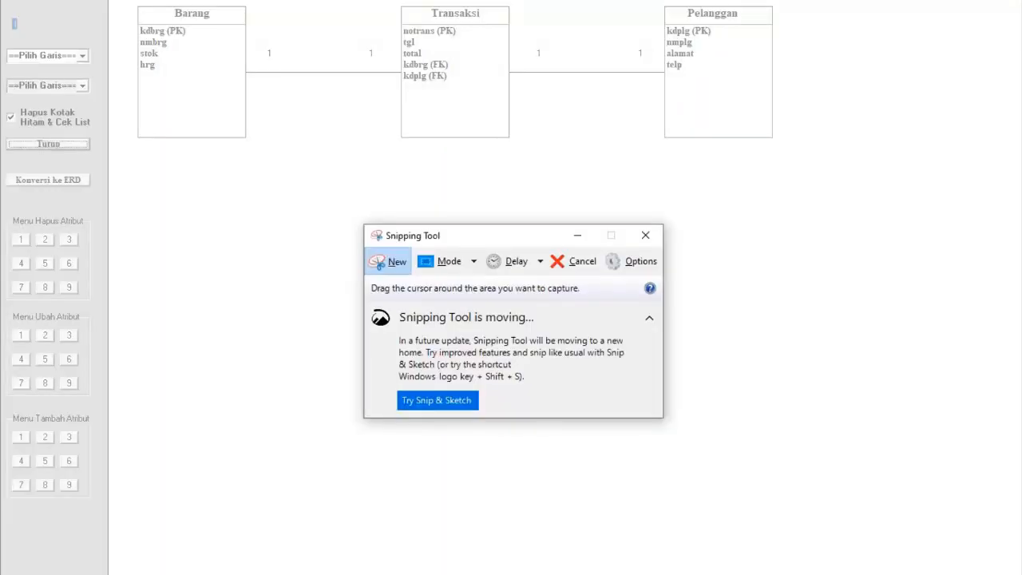
left_click_drag(128, 1, 808, 169)
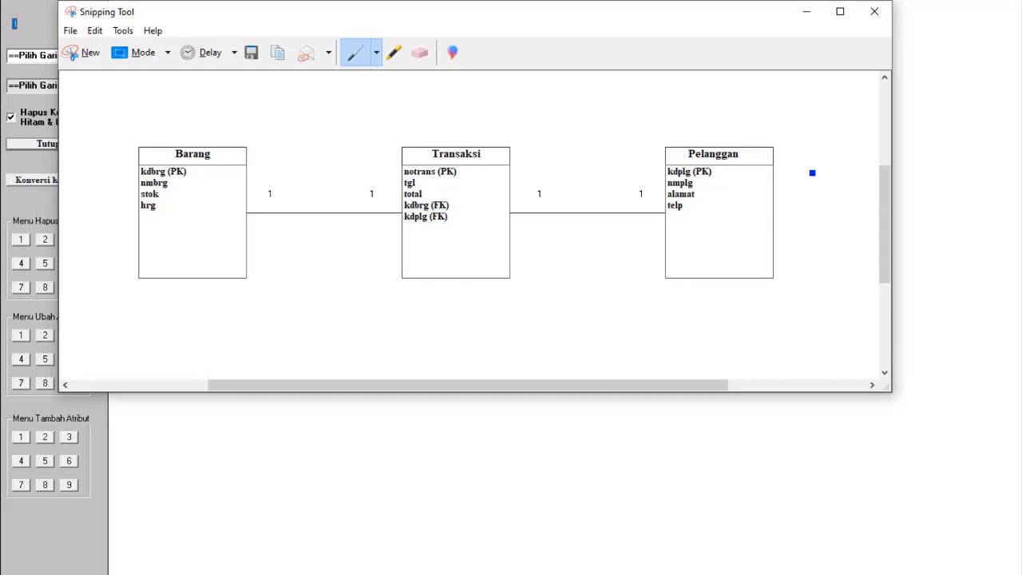
left_click(805, 11)
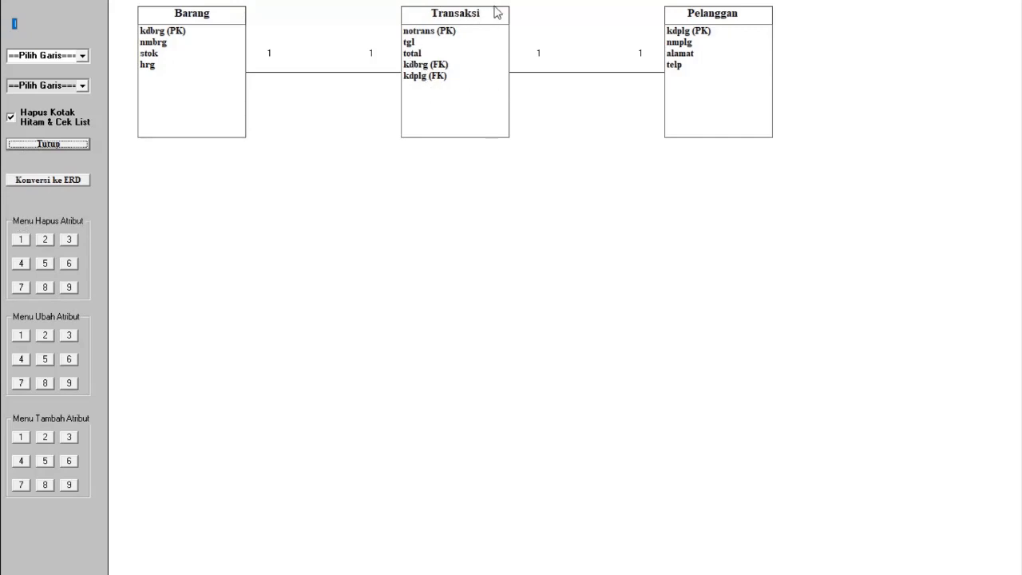
Delete the kdbrg (FK) and kdplg (FK) attributes from the Transaksi table and convert the diagram to an ERD.
left_click(45, 241)
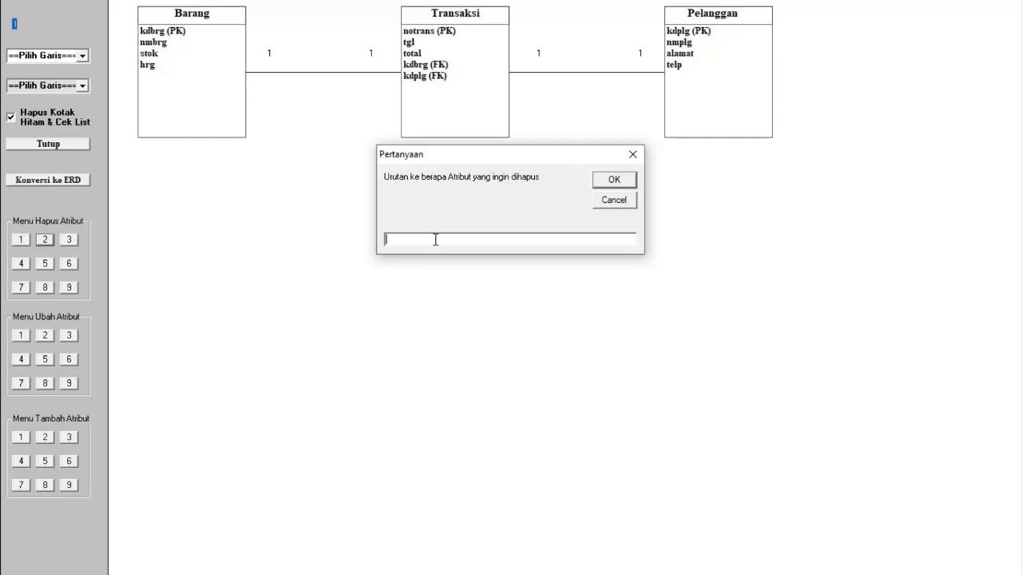
type("4")
key("Return")
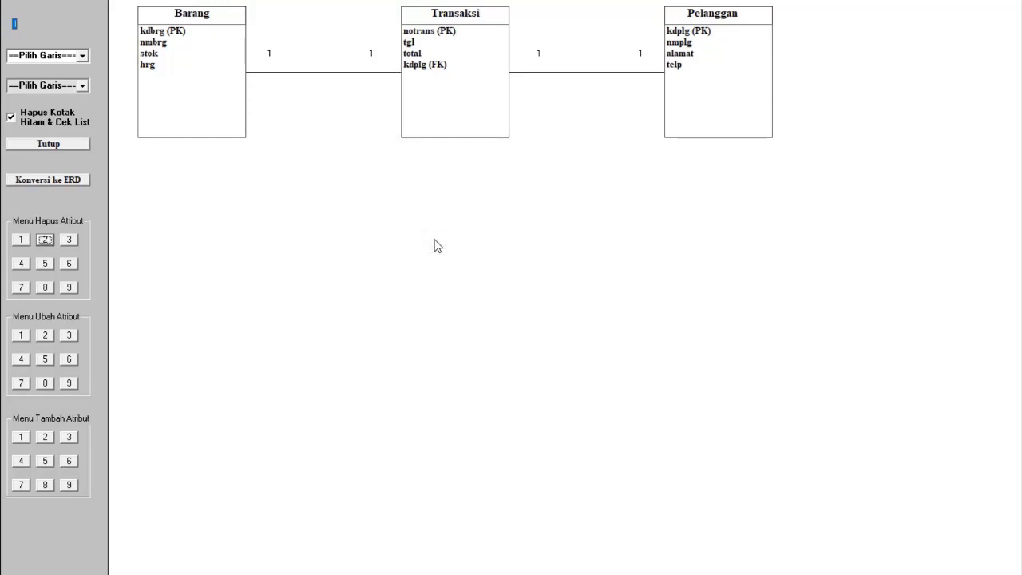
left_click(45, 239)
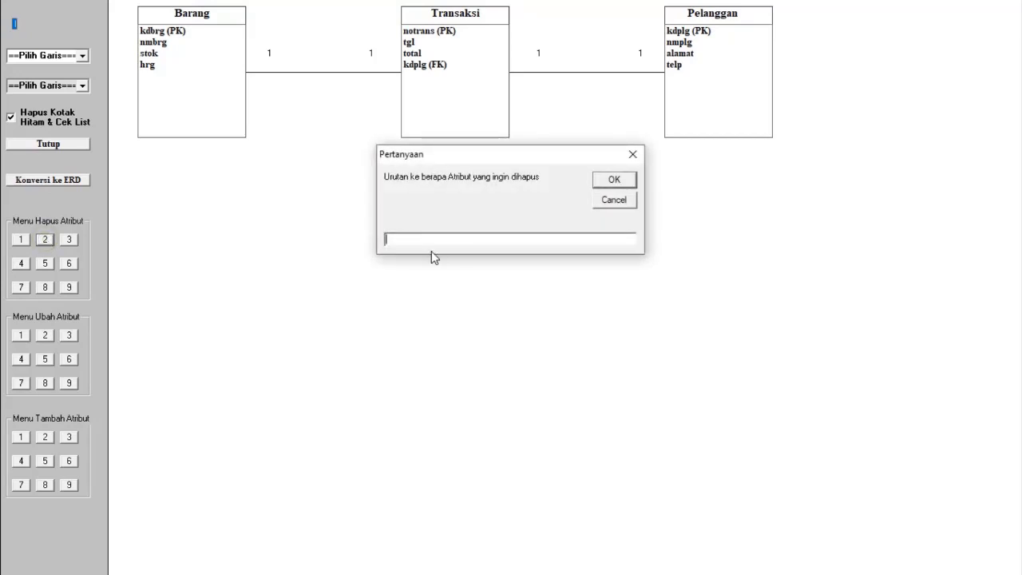
type("4")
key("Return")
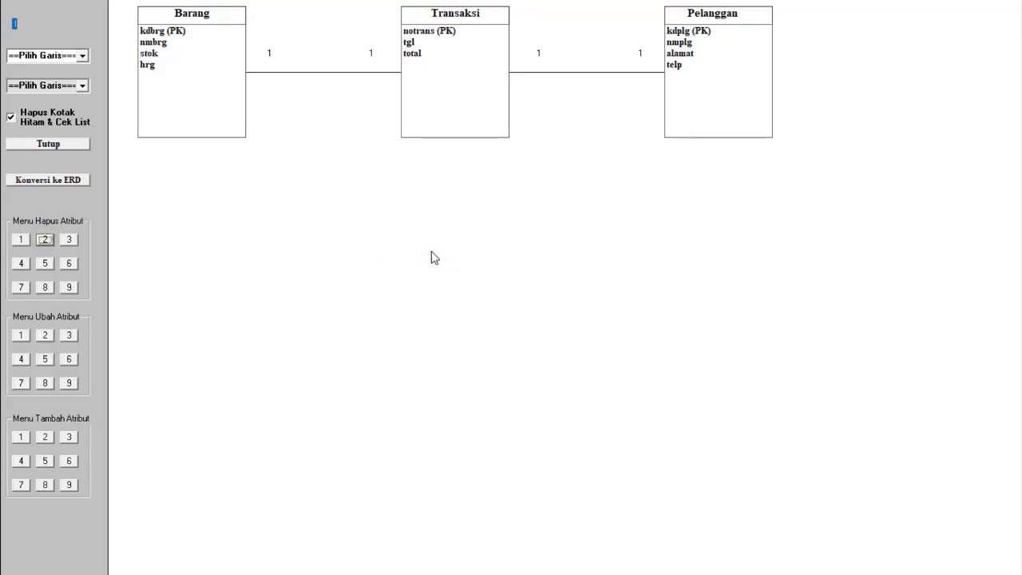
left_click(72, 179)
left_click(438, 307)
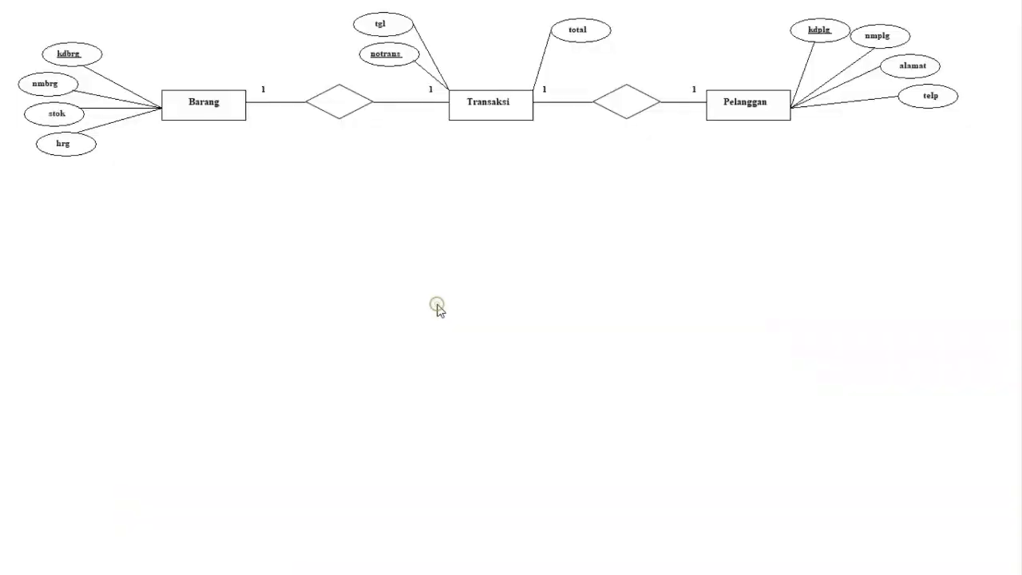
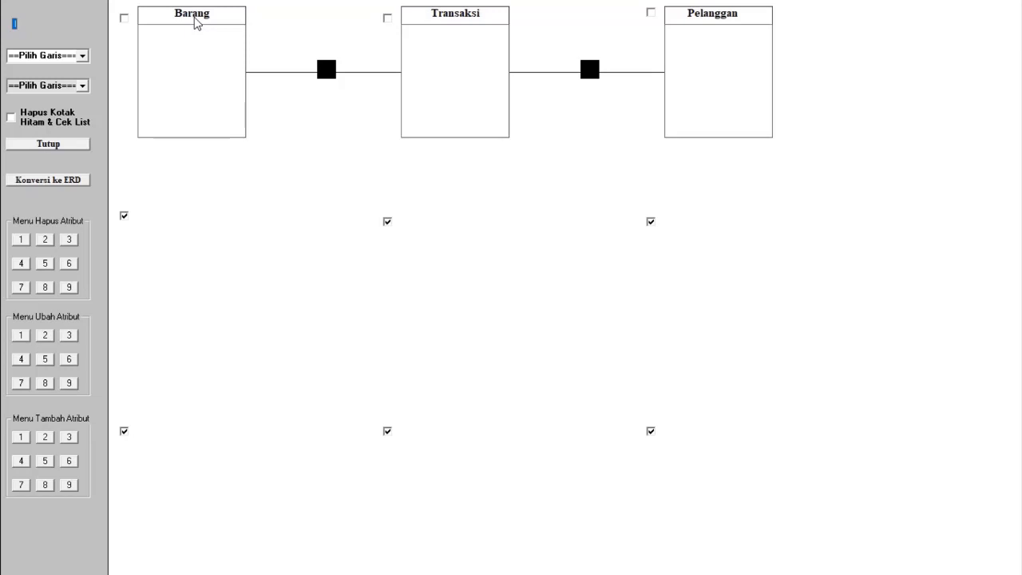
Give the Barang table three attributes: kdbrg (PK), nmbrg and stok.
left_click(196, 22)
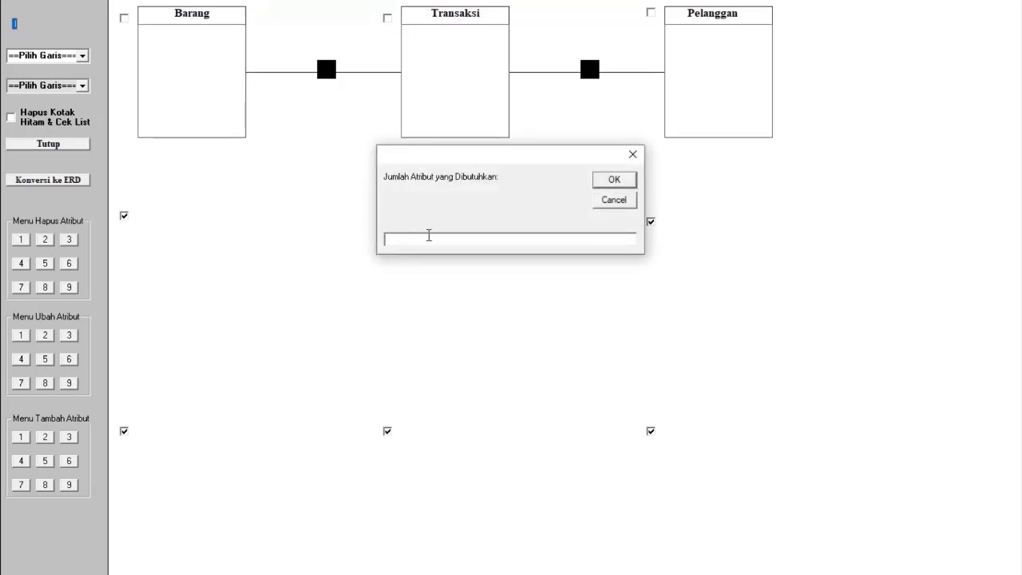
type("3")
key("Return")
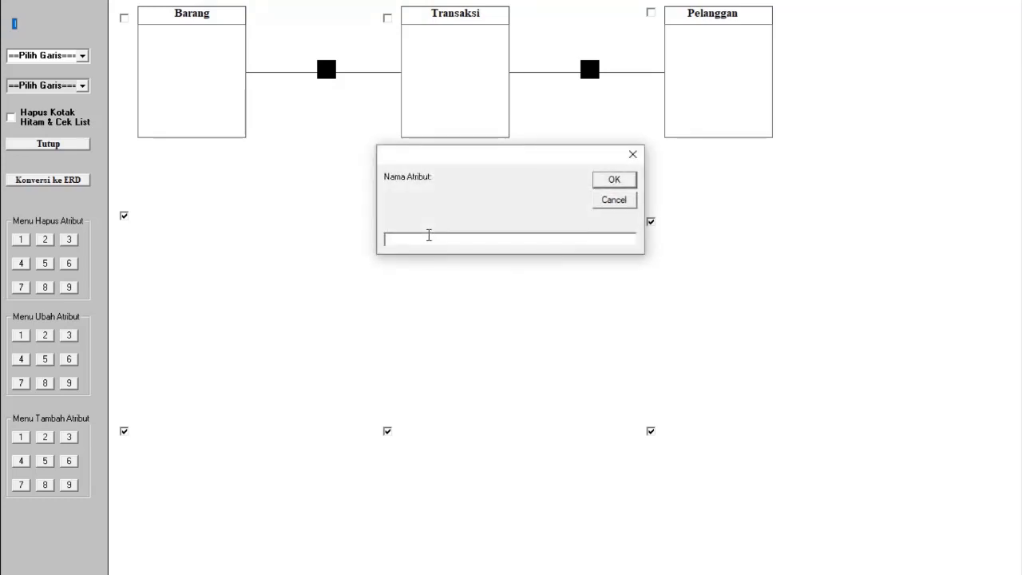
type("kdbrg (PK")
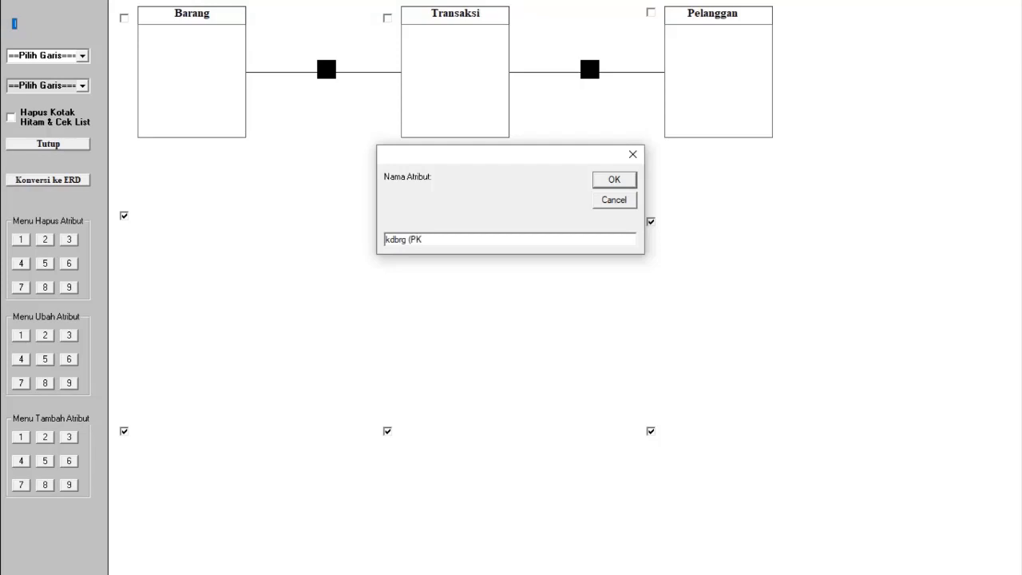
type(")")
key("Return")
type("nmb")
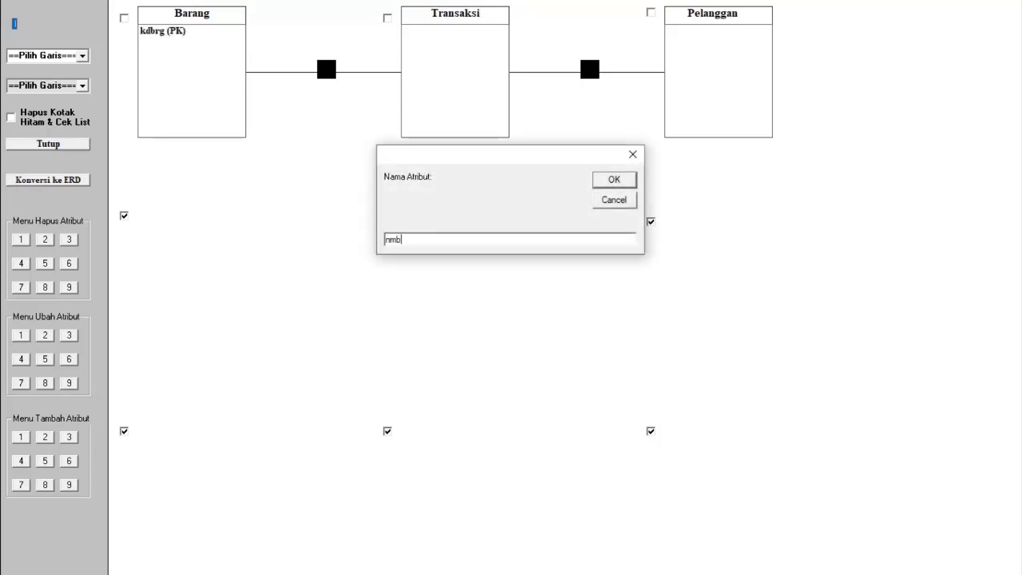
type("rg")
key("Return")
type("stok")
key("Return")
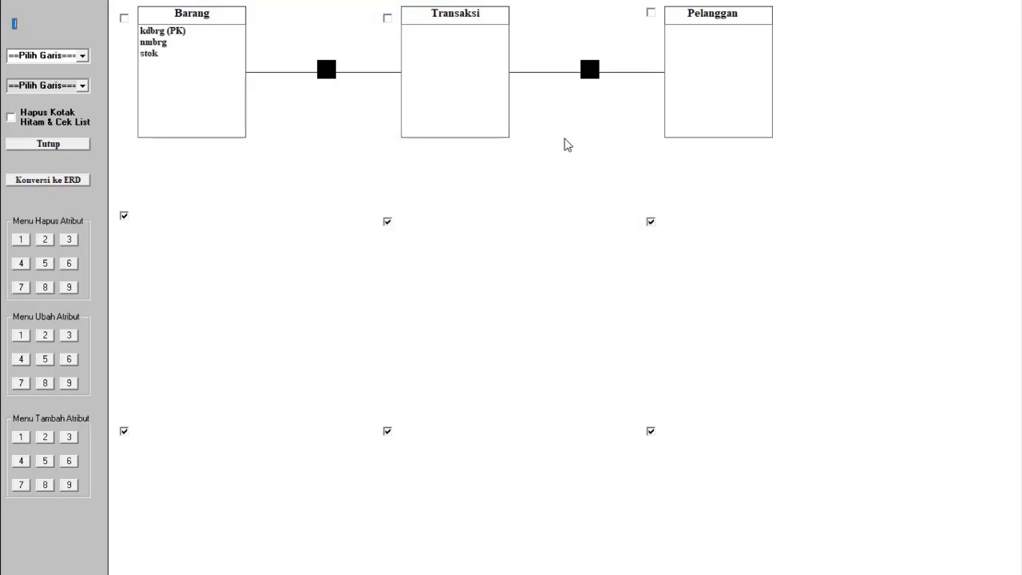
Give the Pelanggan table four attributes: kdplg (PK), nmplg, alamat and telp.
left_click(697, 22)
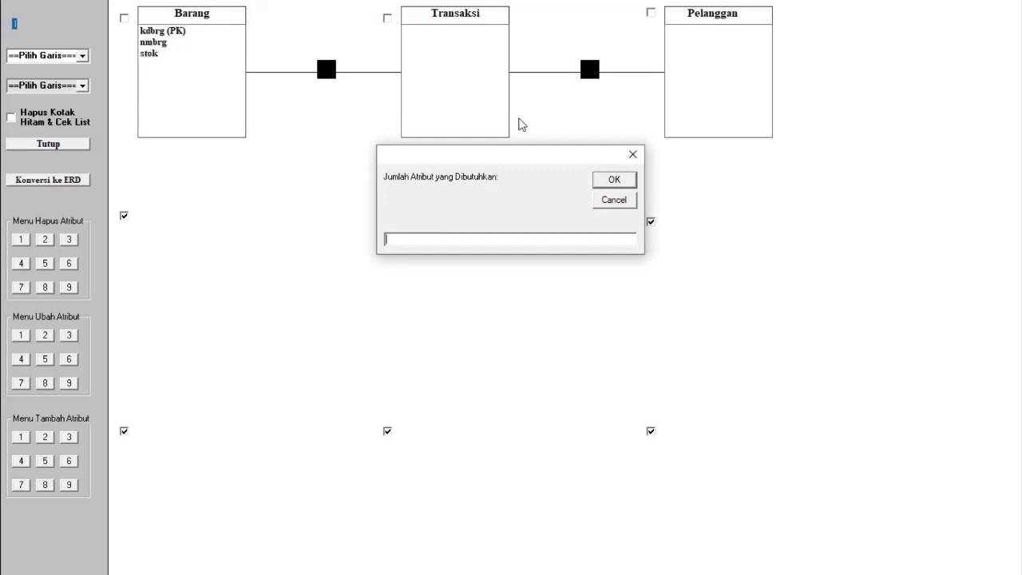
type("4")
key("Return")
type("kdpl")
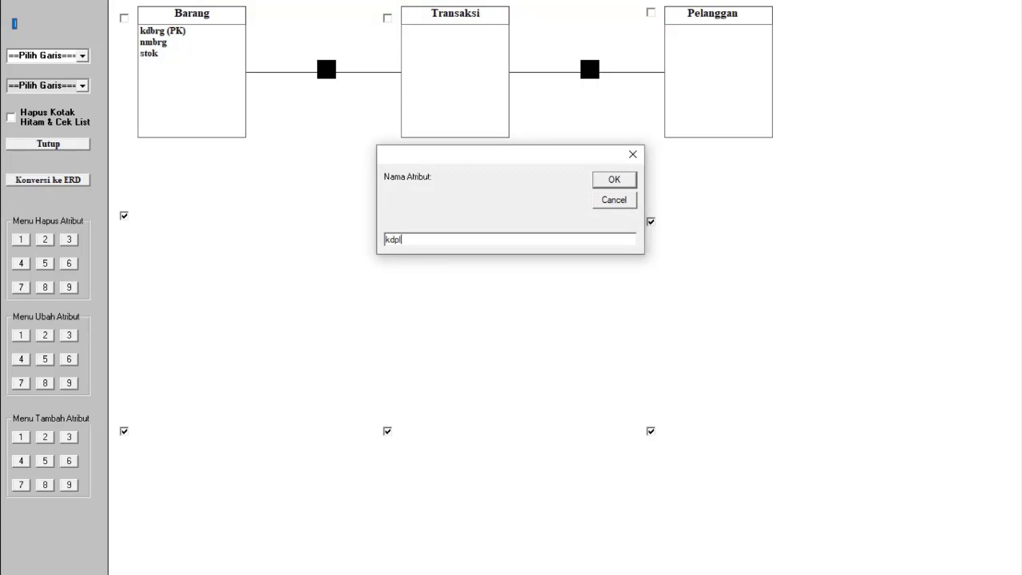
type("g (PK)")
key("Return")
type("nm")
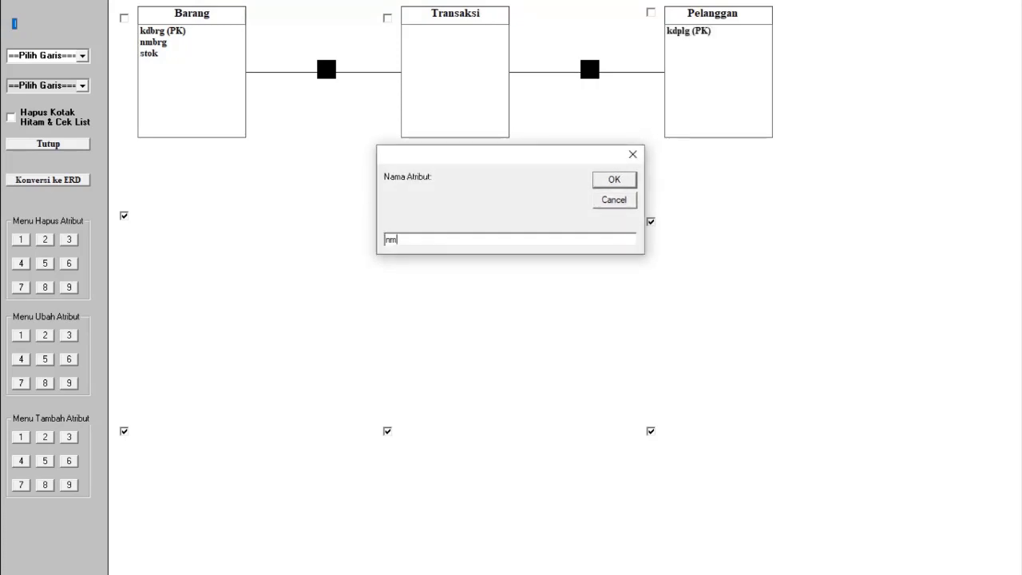
type("plg")
key("Return")
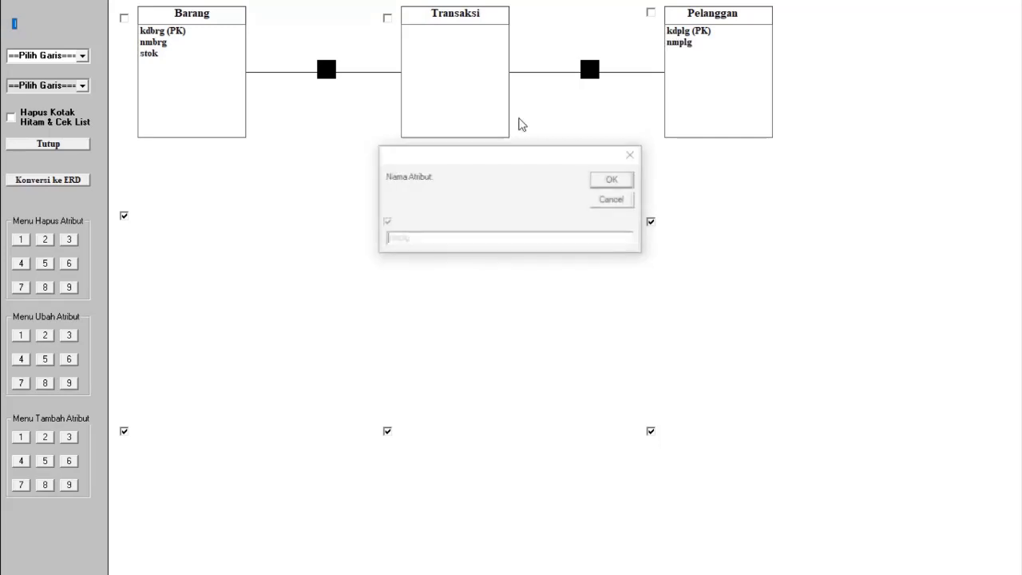
type("alamat")
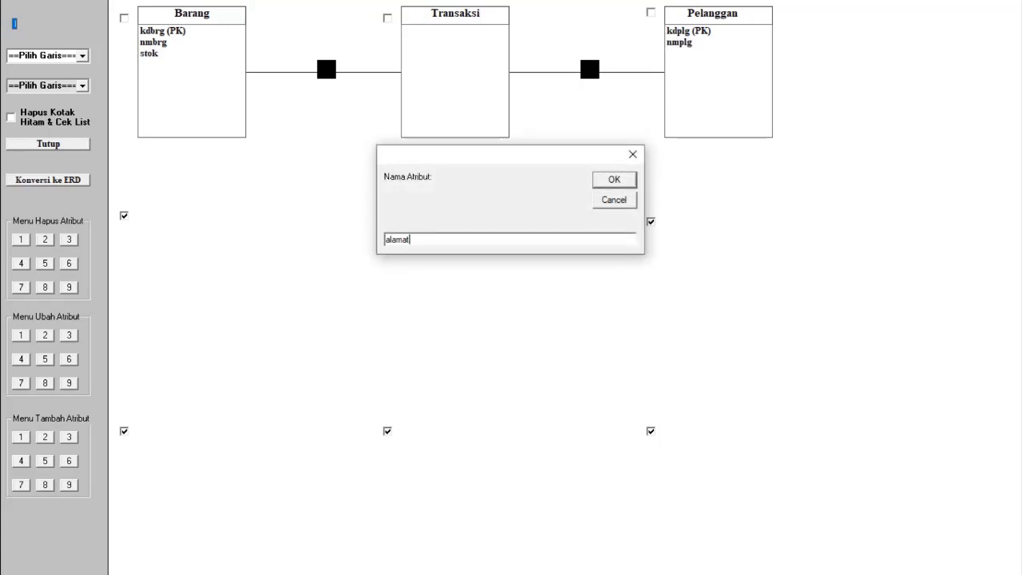
key("Return")
type("telp")
key("Return")
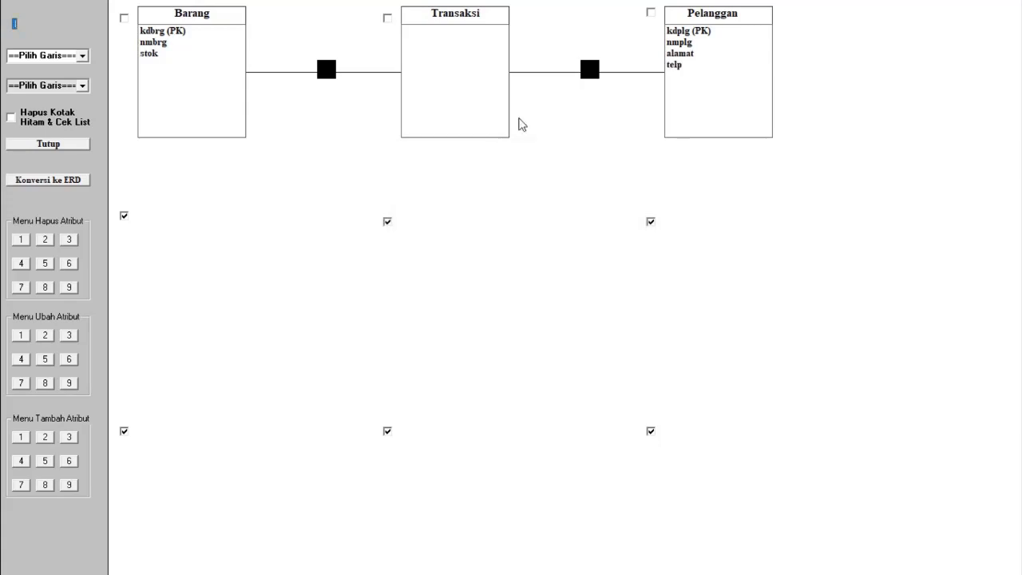
Start the Transaksi table's attribute list with notrans (PK), tgl and total.
left_click(463, 21)
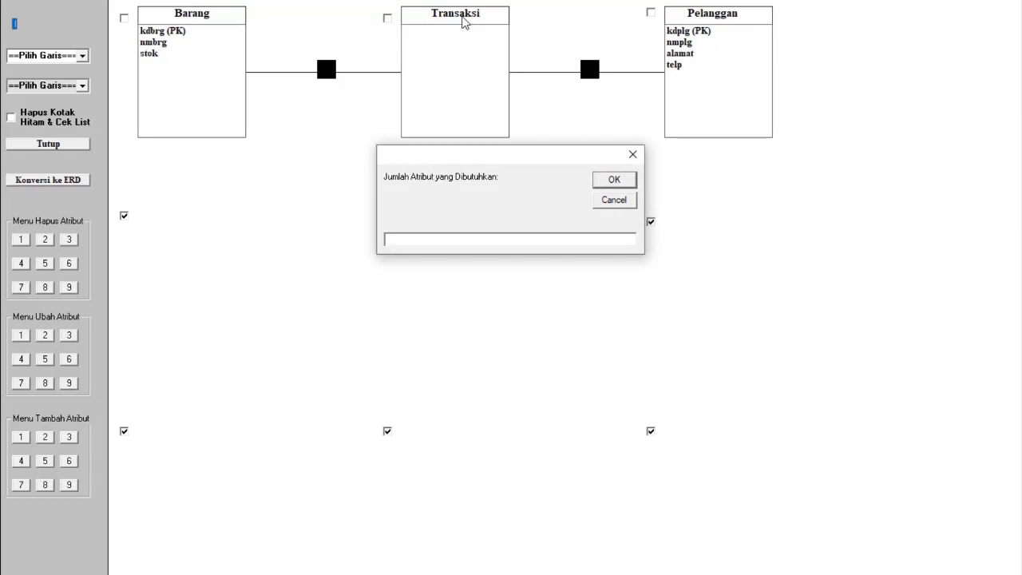
type("3")
key("Return")
type("no")
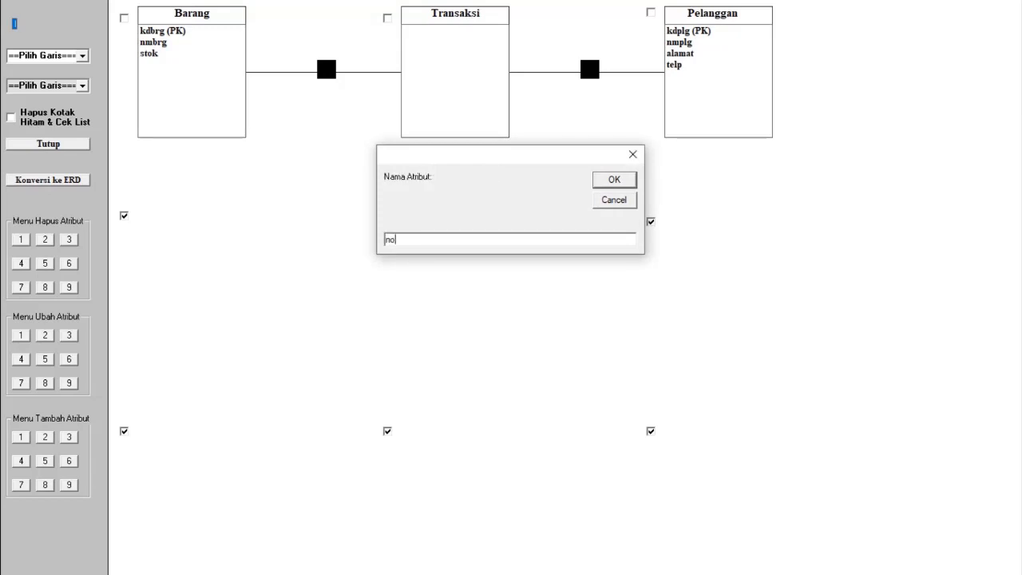
type("trans (PK)")
key("Return")
type("tgl")
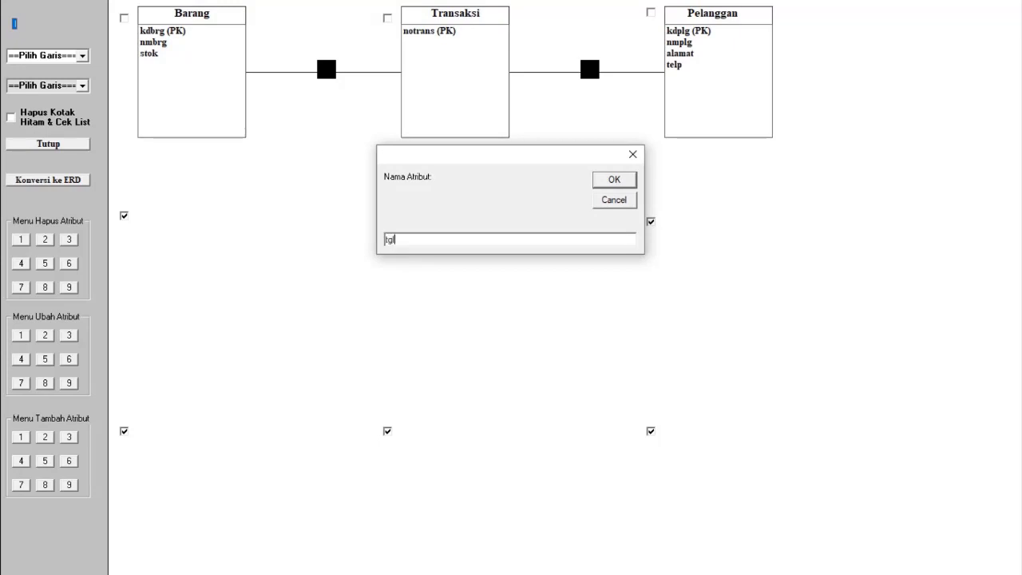
key("Return")
type("total")
key("Return")
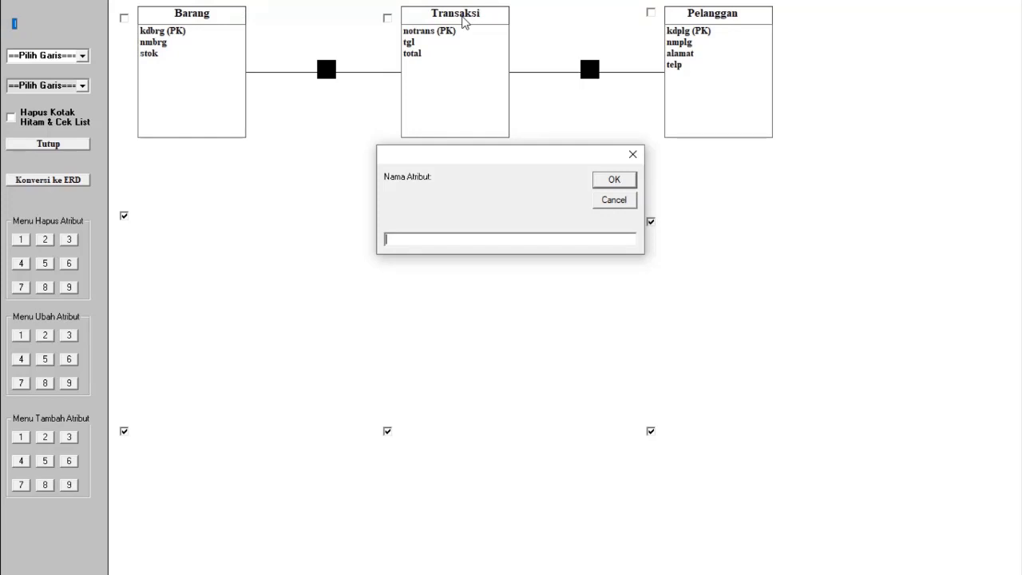
Complete the Transaksi table's attributes with the foreign keys kdbrg (FK) and kdplg (FK).
type("kdbrg (FK)")
key("Return")
type("kdplg ")
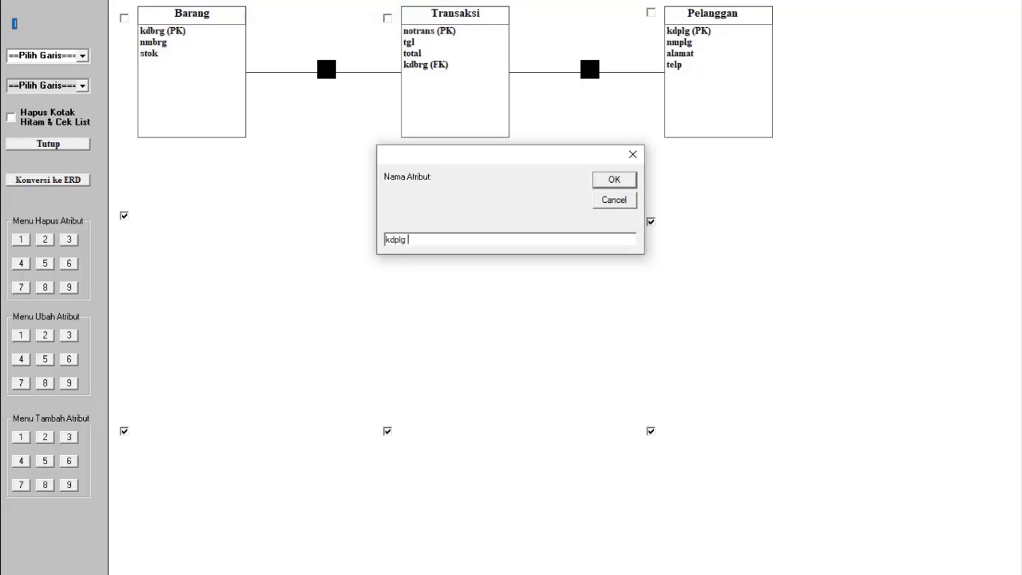
type("(FK)")
key("Return")
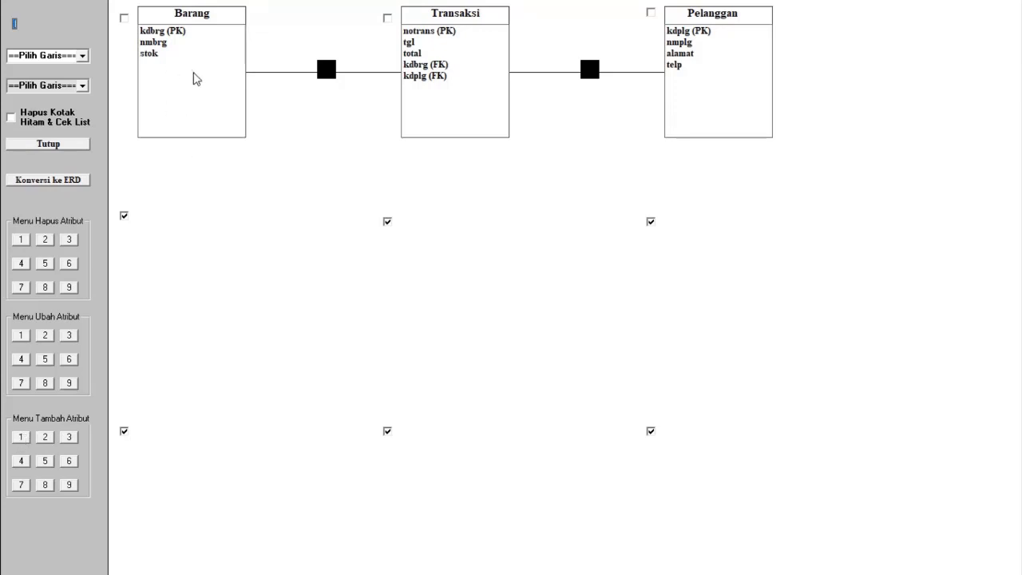
Add a new attribute named hrg to the Barang table.
left_click(21, 437)
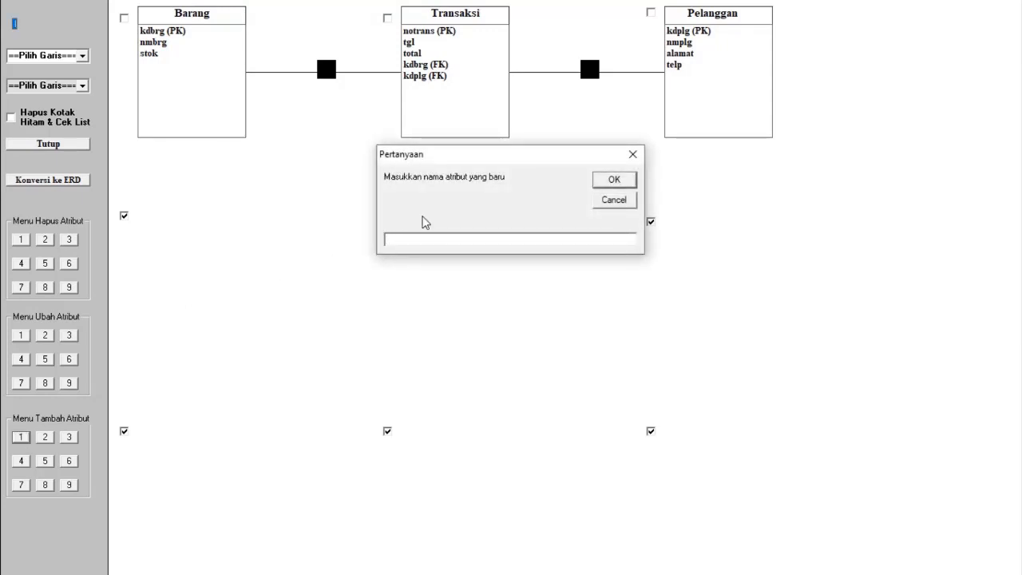
type("hrg")
key("Return")
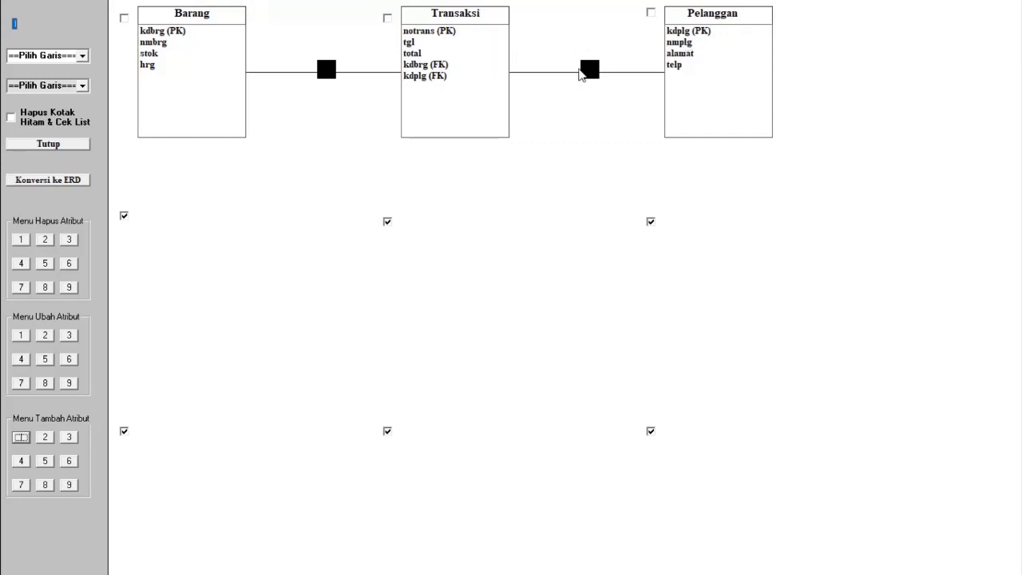
Set the cardinality between Transaksi and Pelanggan to option a, 1 to 1.
left_click(589, 70)
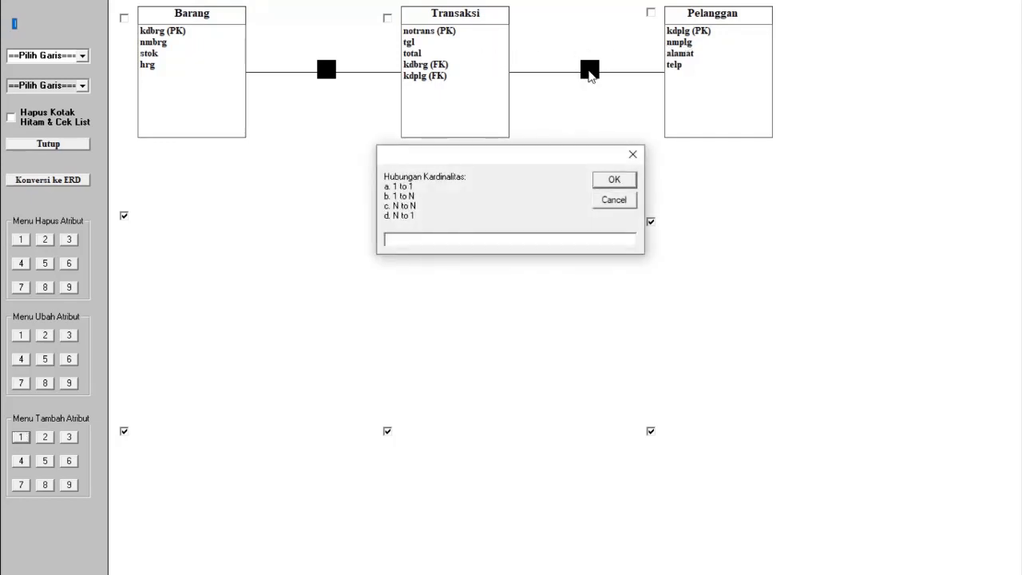
type("a")
key("Return")
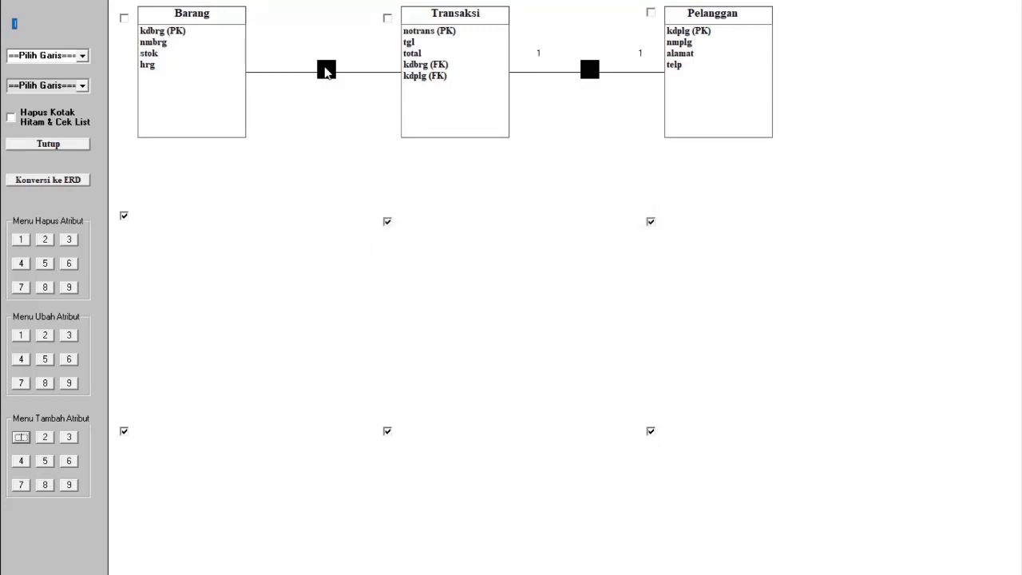
Try to set the cardinality between Barang and Transaksi with the answer 1.
left_click(326, 71)
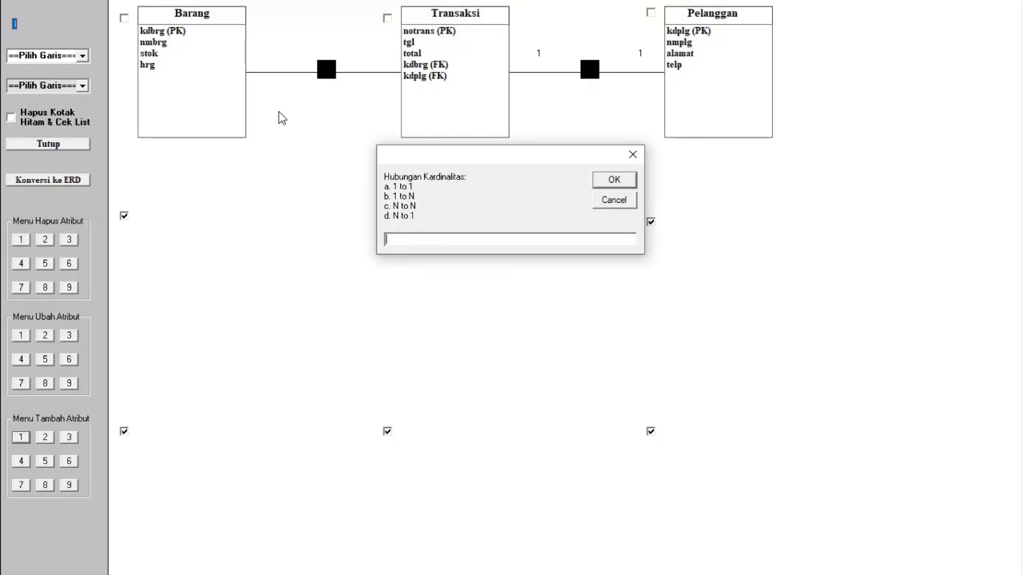
type("1")
key("Return")
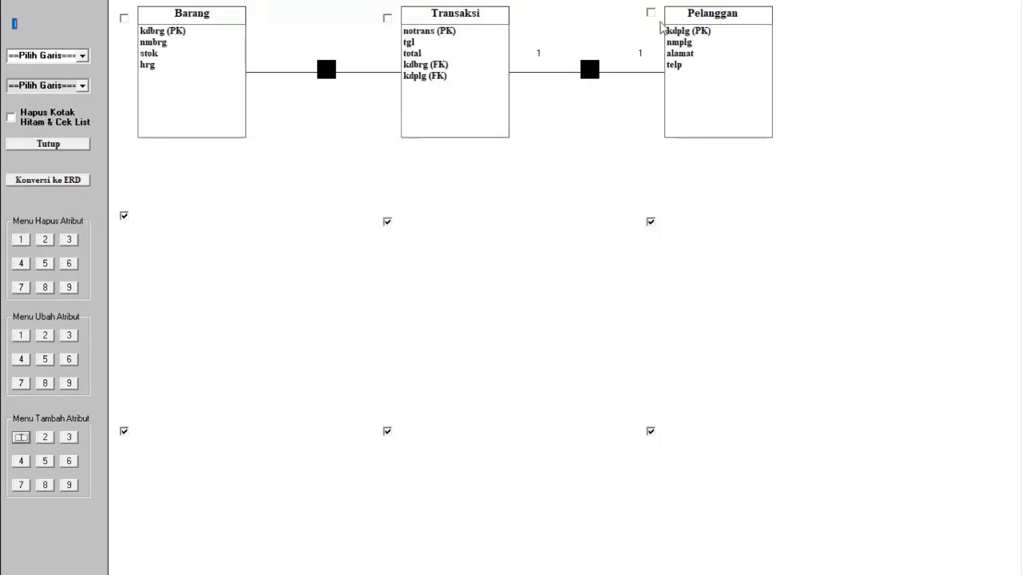
Set the cardinality between Barang and Transaksi to option a, 1 to 1, and hide the diagram's black boxes and checkboxes.
left_click(331, 69)
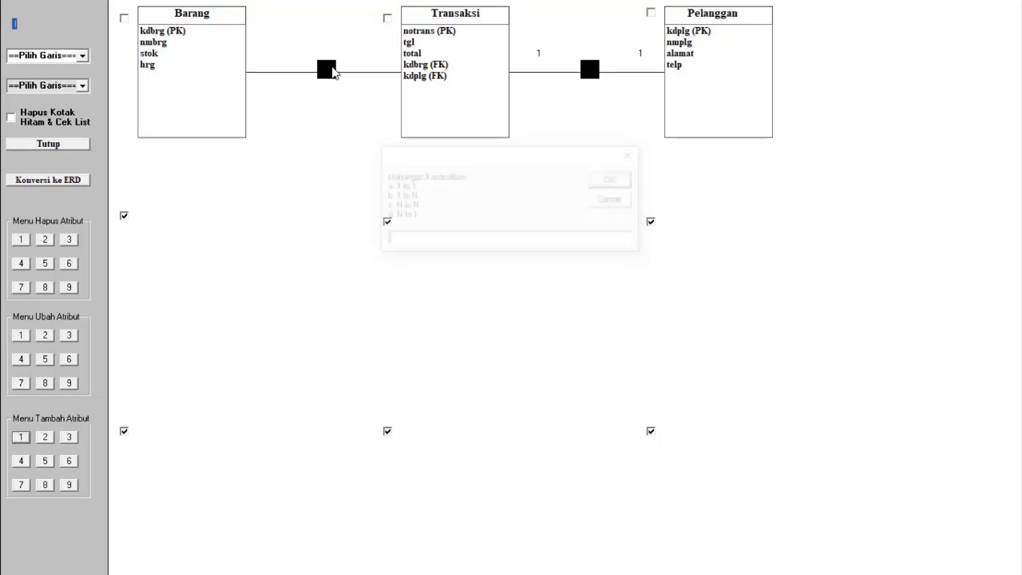
type("a")
key("Return")
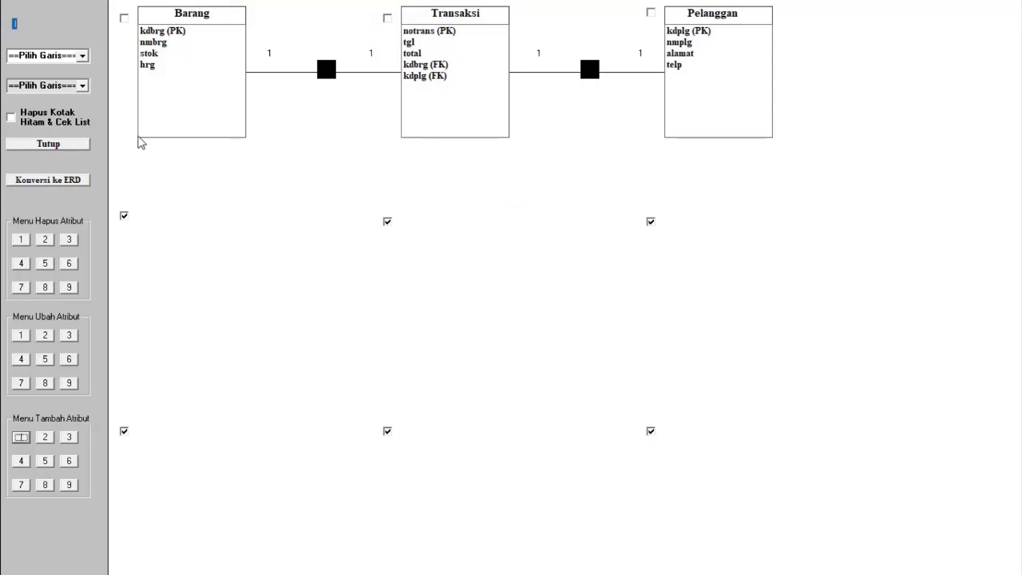
left_click(11, 118)
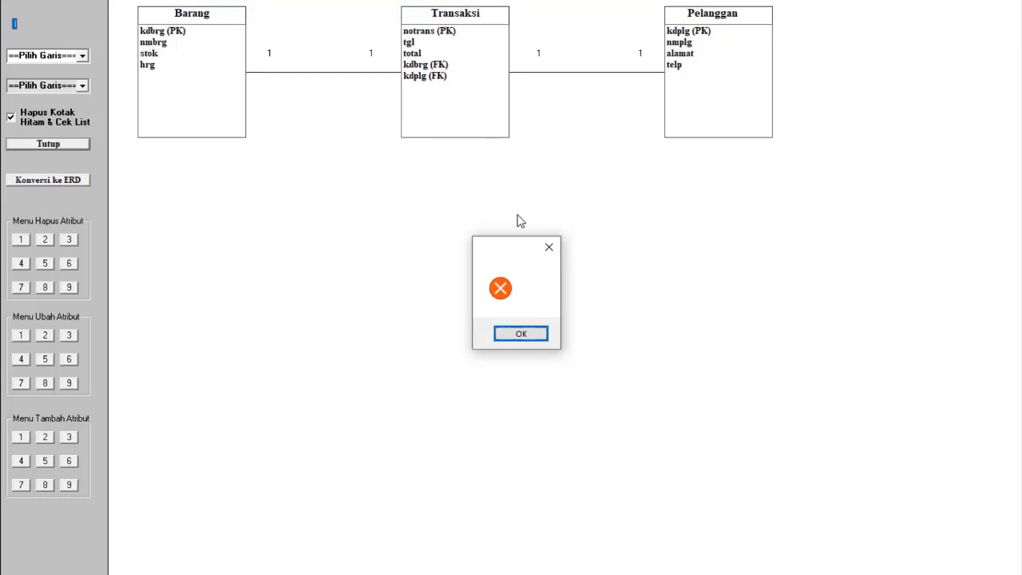
key("Return")
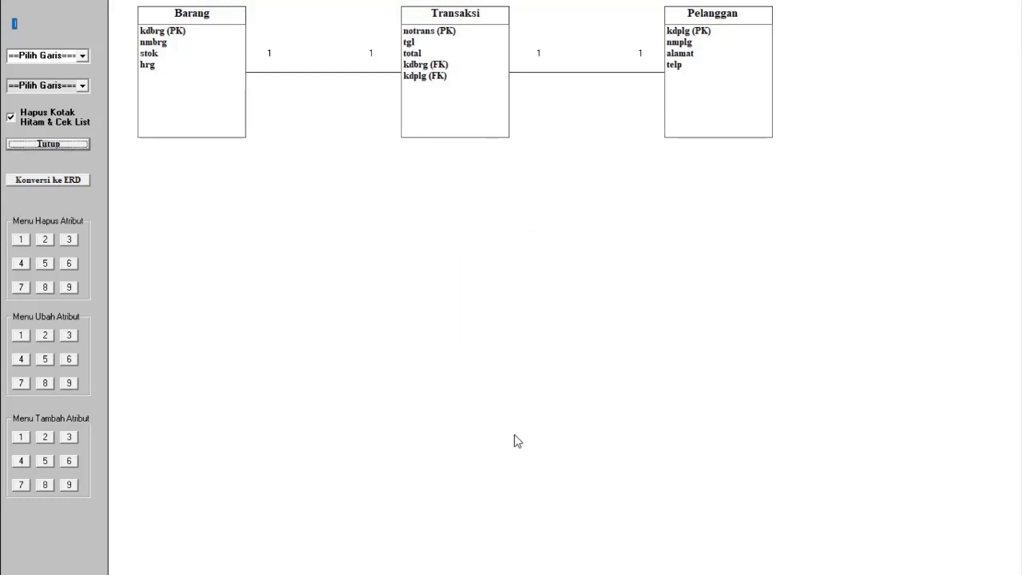
Switch to Snipping Tool, capture the area with the three related tables, and minimize the capture window.
key("super")
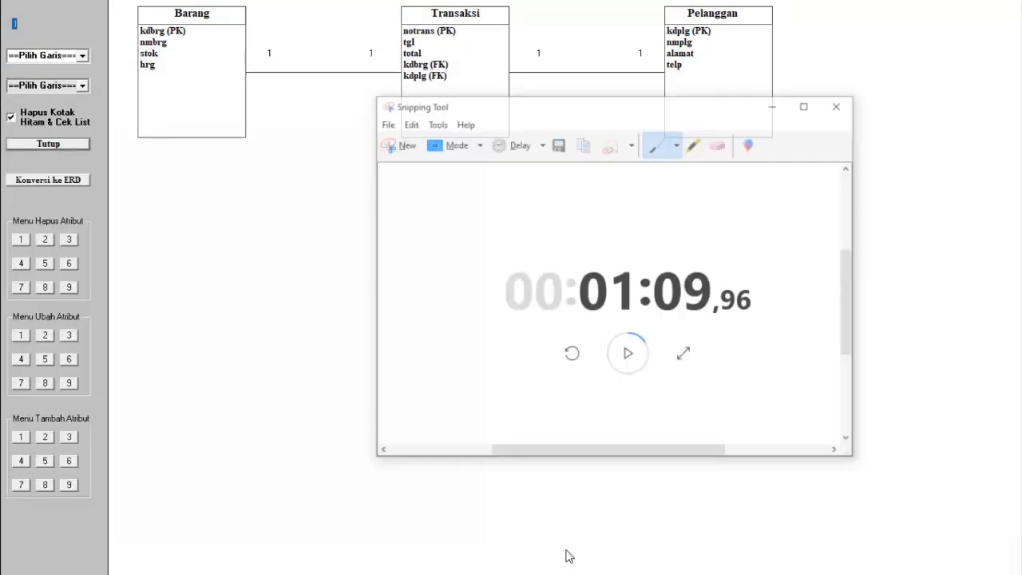
left_click(385, 112)
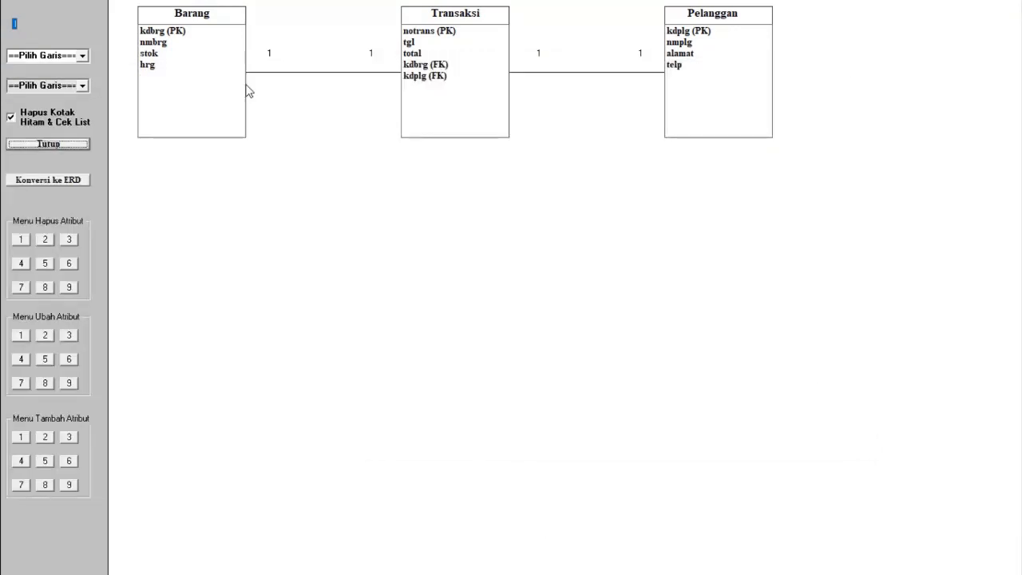
left_click_drag(129, 1, 807, 168)
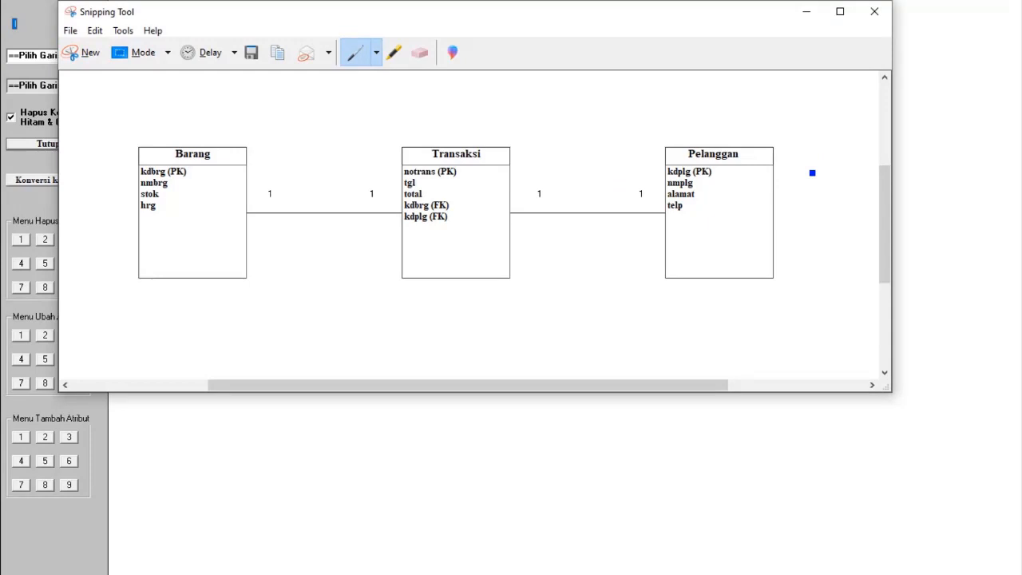
left_click(805, 12)
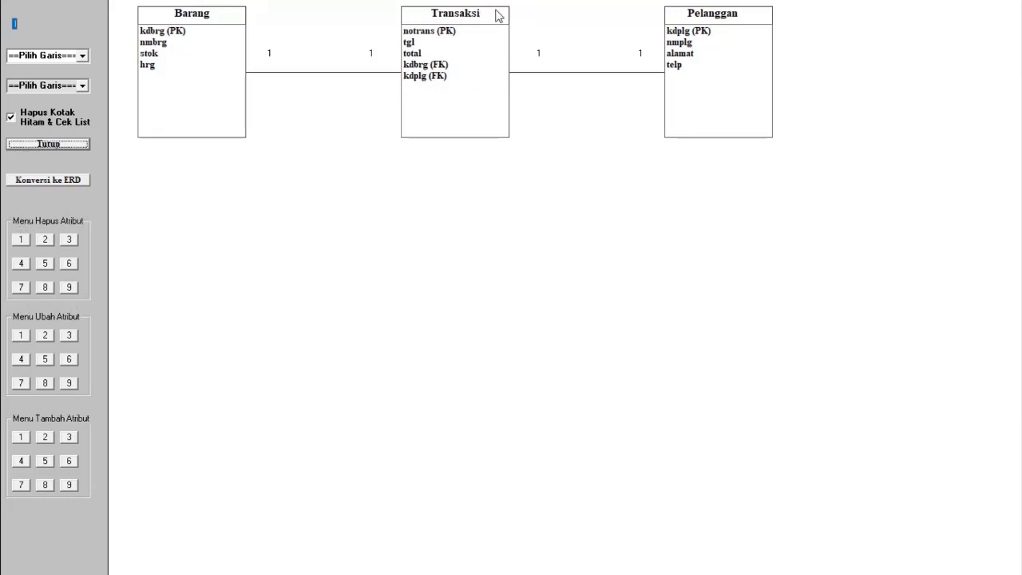
Delete the foreign key attributes kdbrg (FK) and kdplg (FK) from the Transaksi table, entering position 4 for each.
left_click(46, 242)
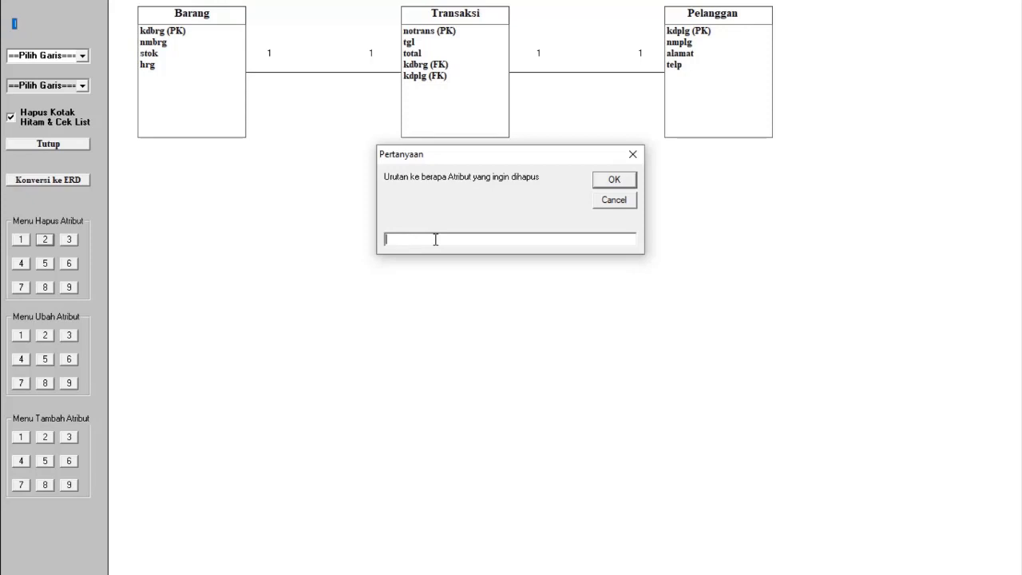
type("4")
key("Return")
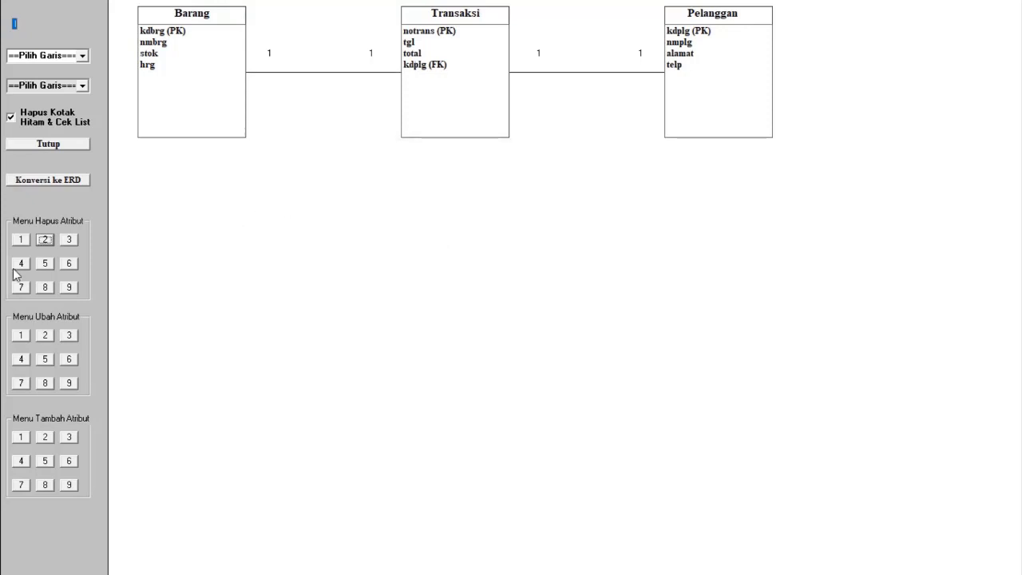
left_click(44, 239)
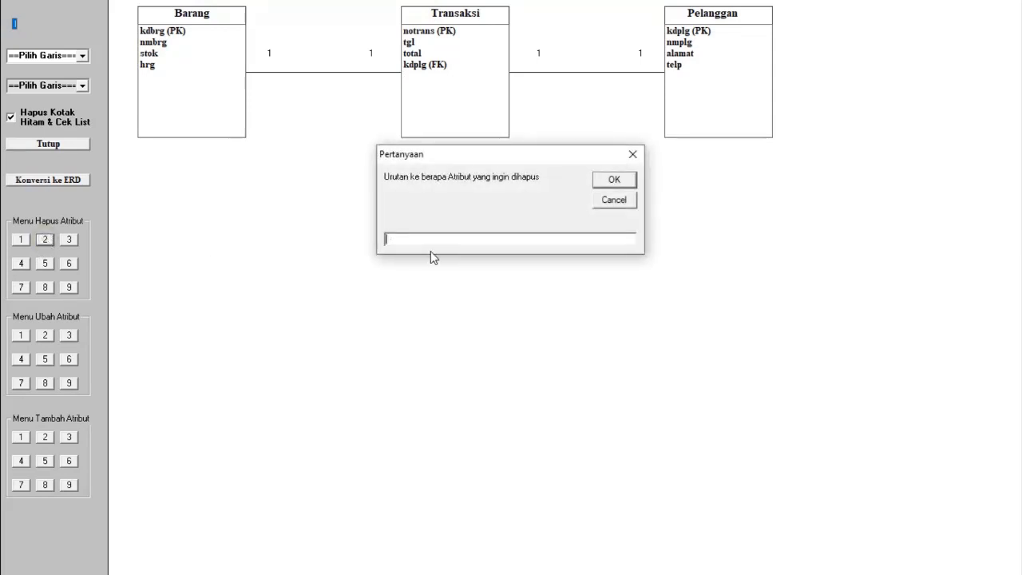
type("4")
key("Return")
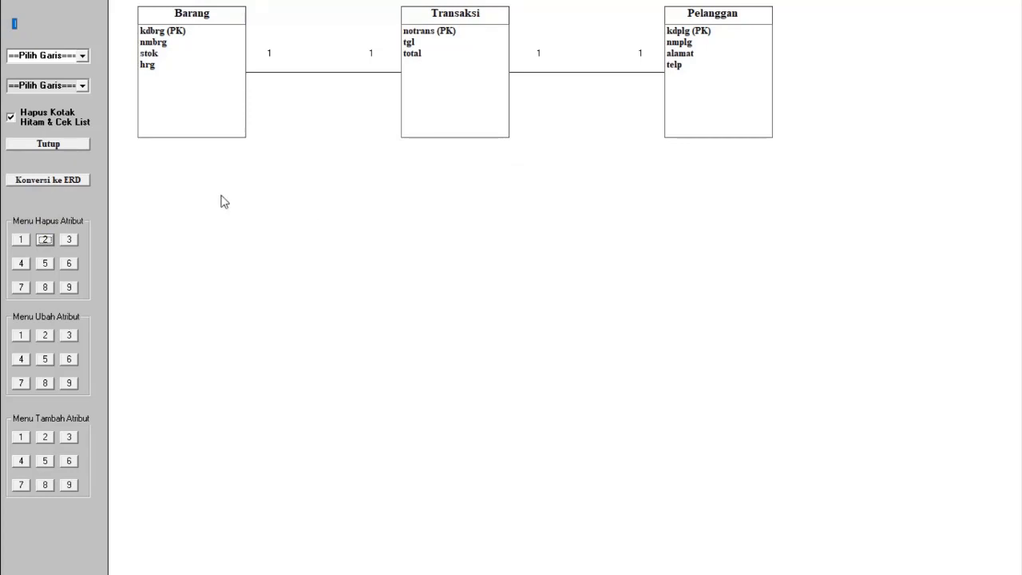
Convert the table relationship diagram to an ERD and confirm the conversion.
left_click(73, 182)
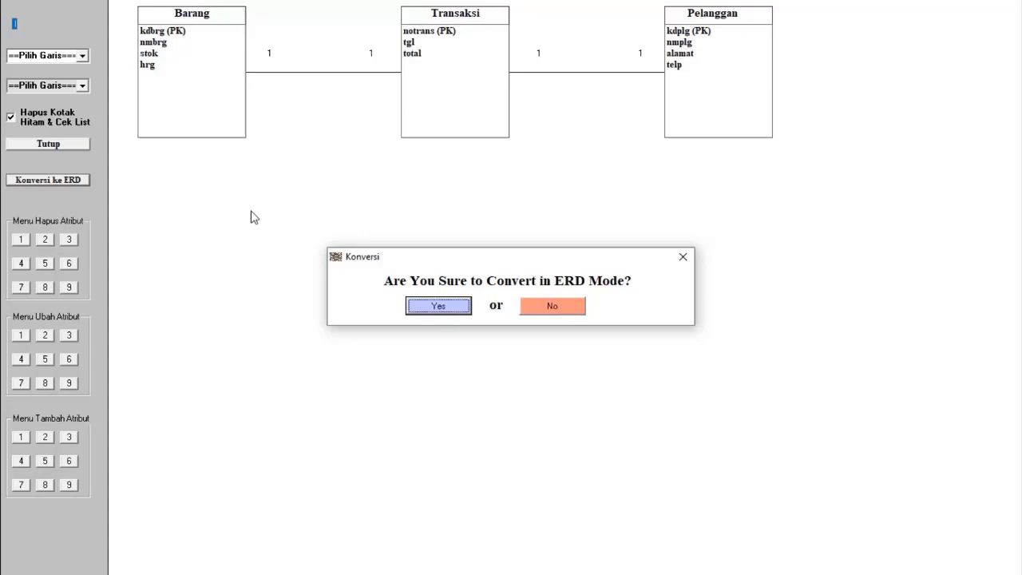
left_click(438, 306)
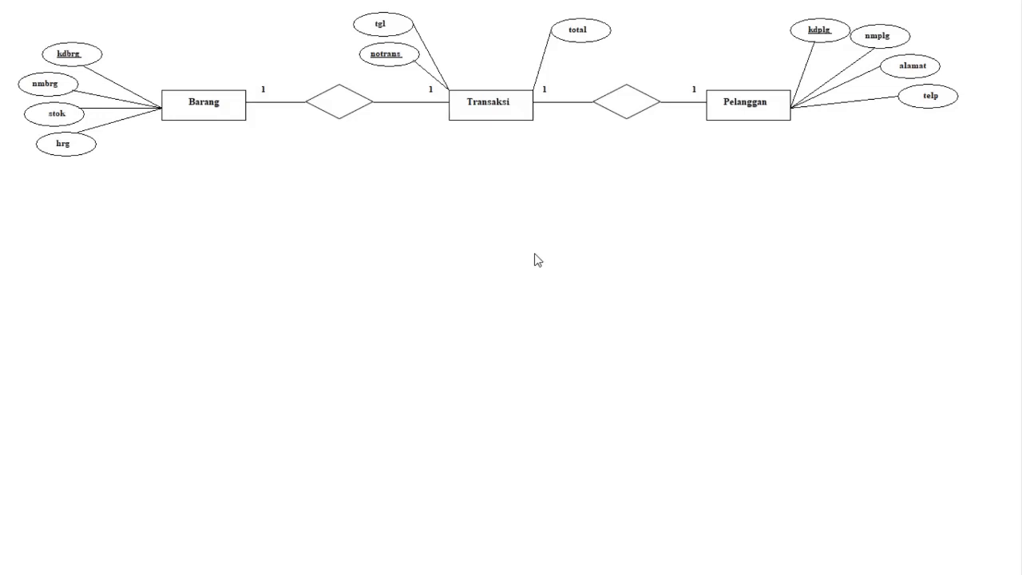
Open the relationship name entry for the diamond between Barang and Transaksi.
left_click(339, 102)
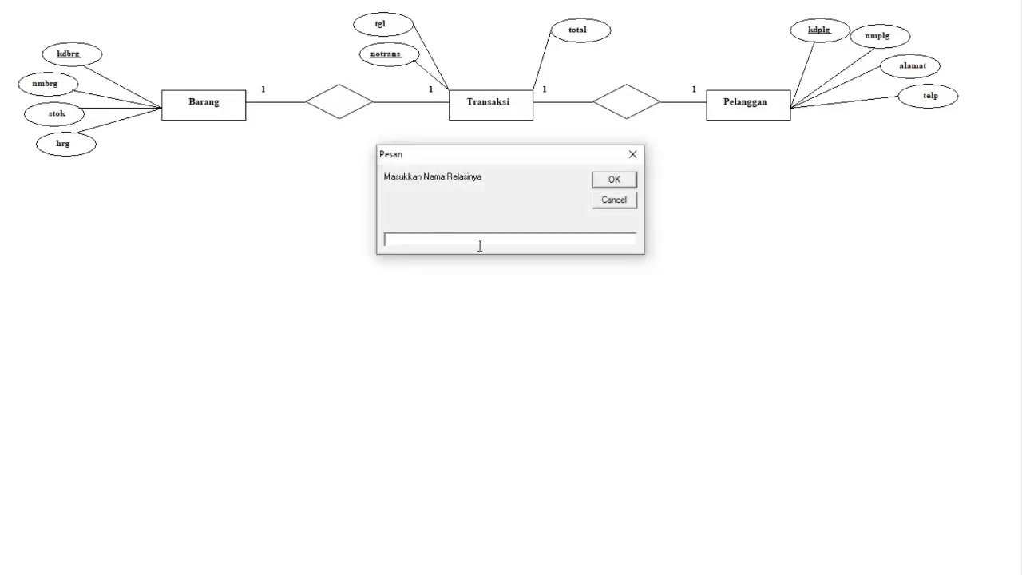